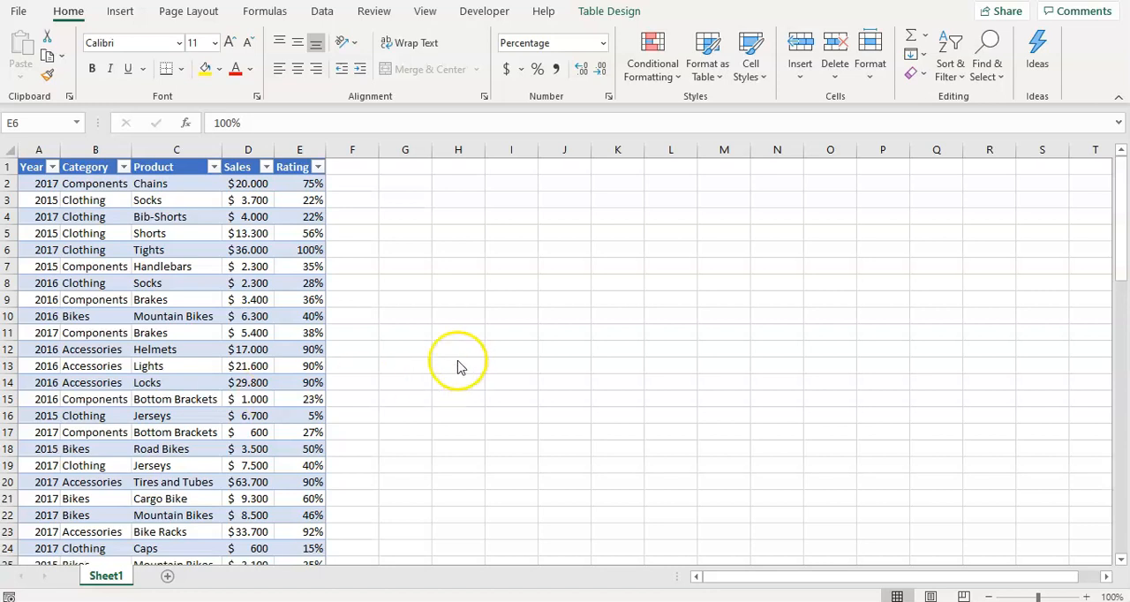
click(244, 324)
click(218, 304)
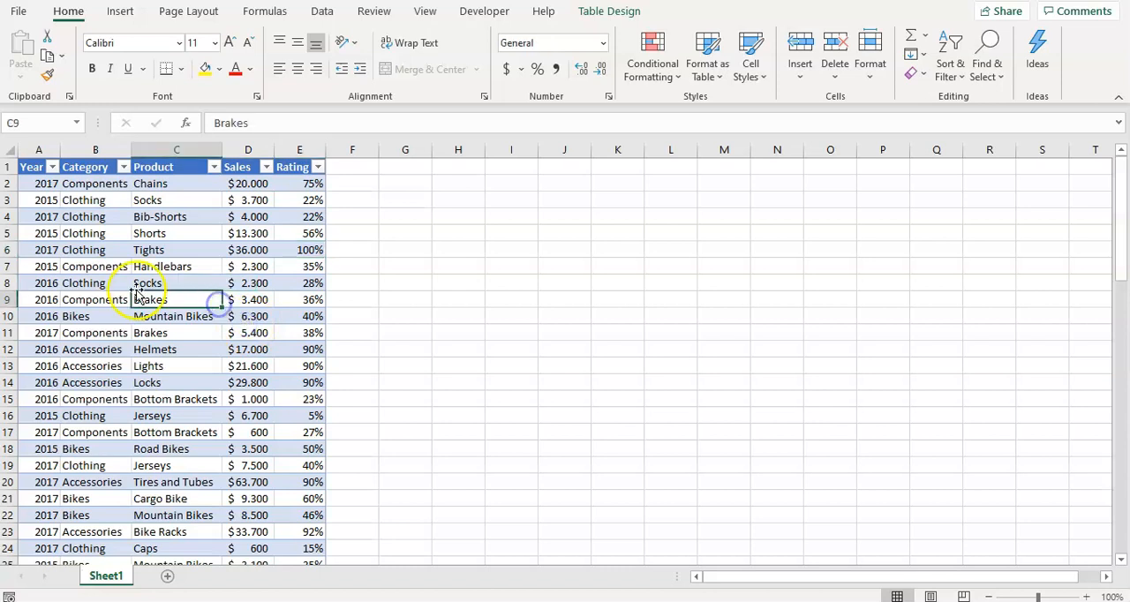
click(84, 298)
click(51, 314)
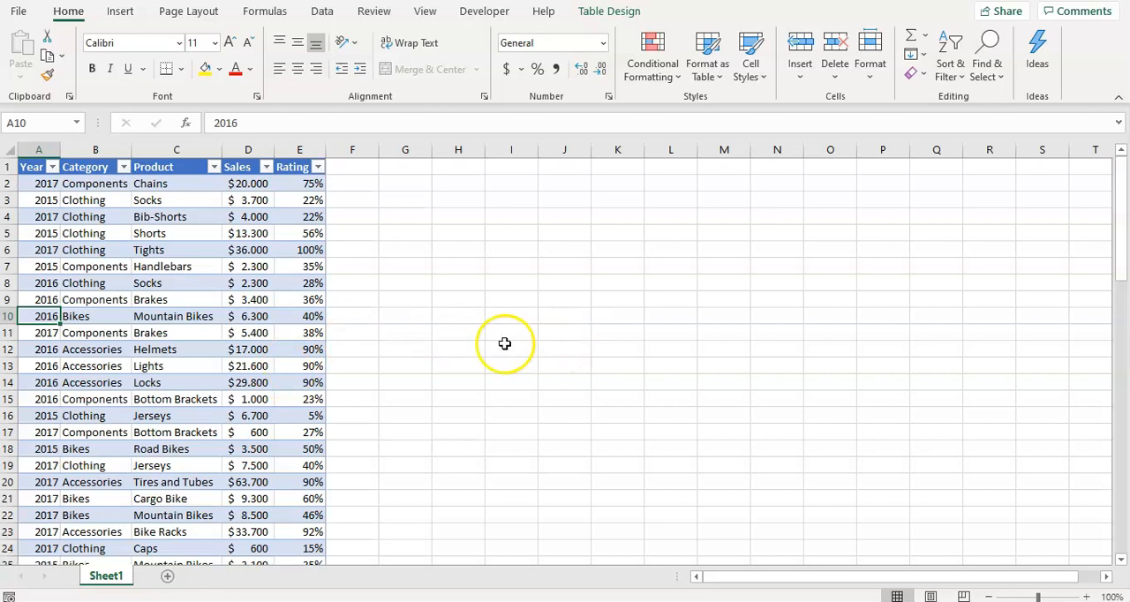
click(710, 78)
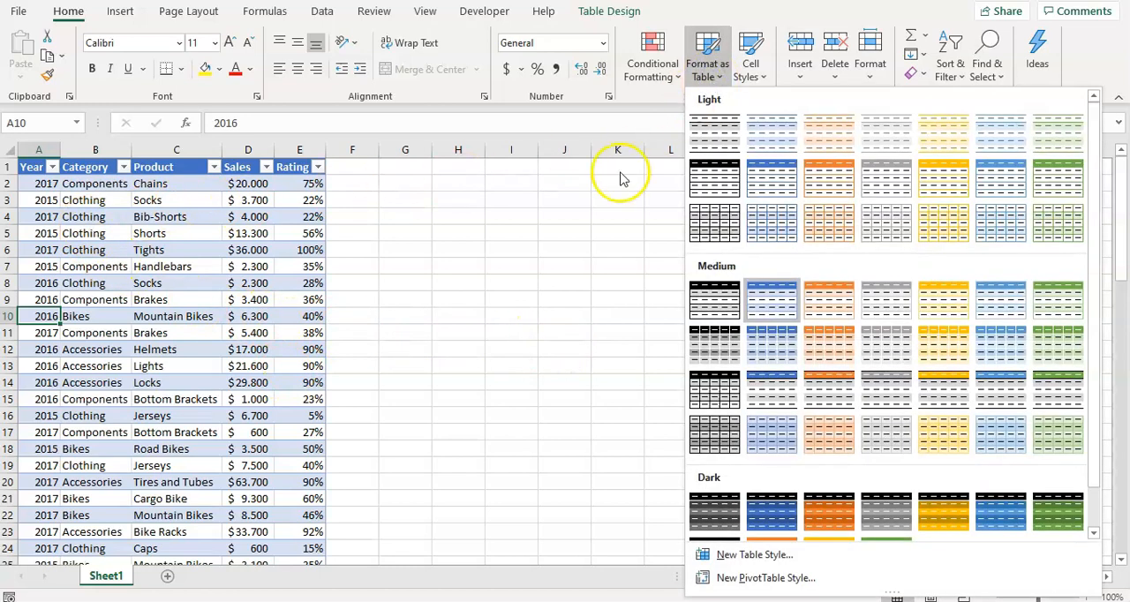
click(552, 220)
click(458, 233)
click(266, 246)
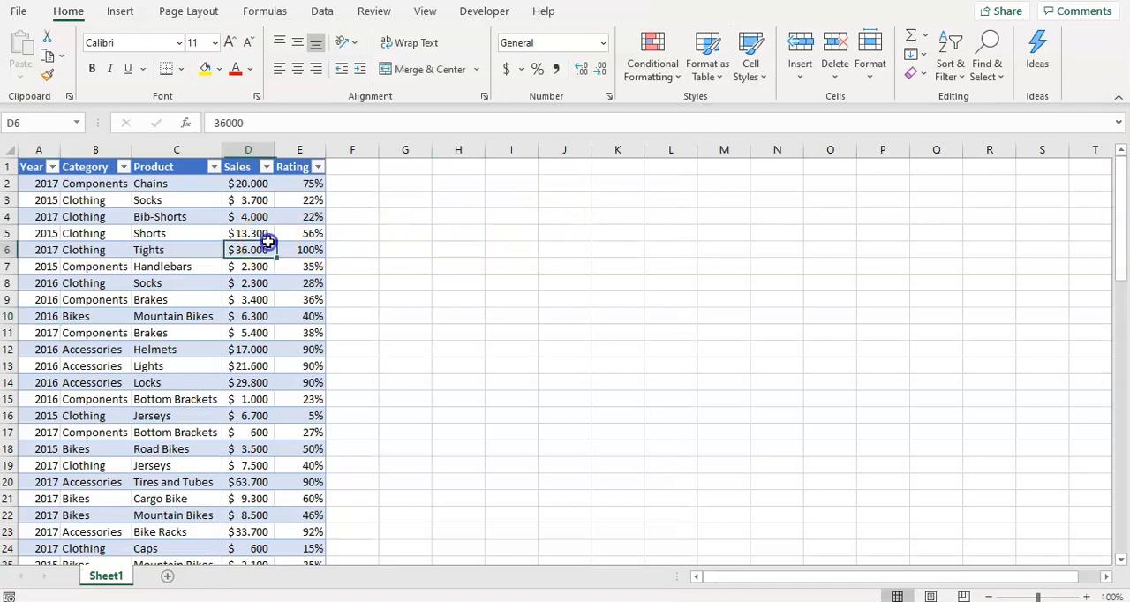
click(78, 248)
click(50, 202)
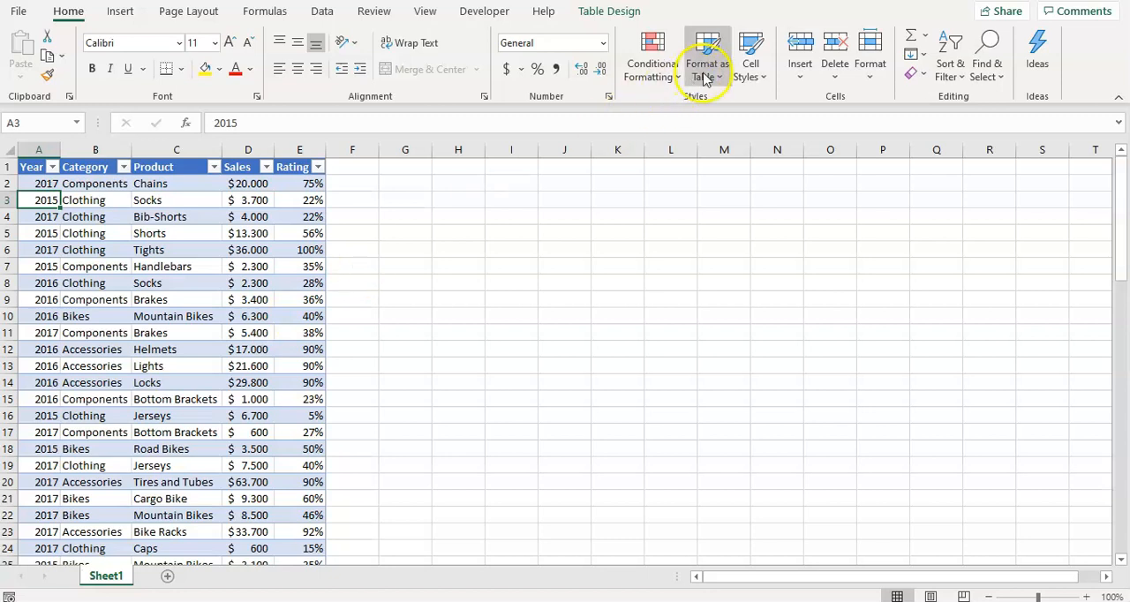
click(189, 283)
click(64, 279)
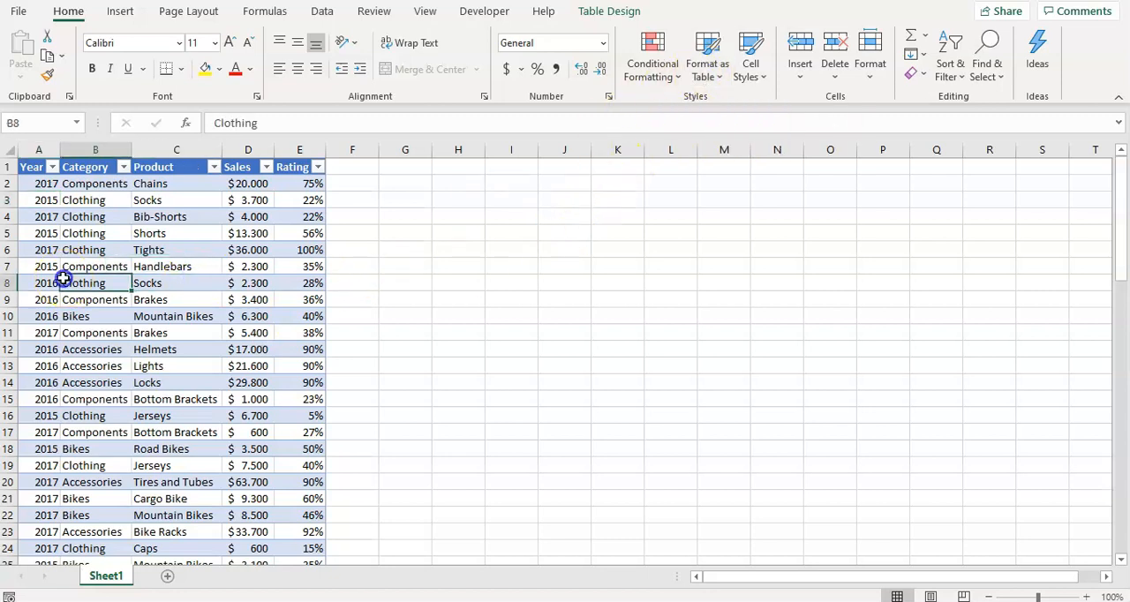
click(37, 201)
click(38, 183)
click(64, 231)
click(157, 281)
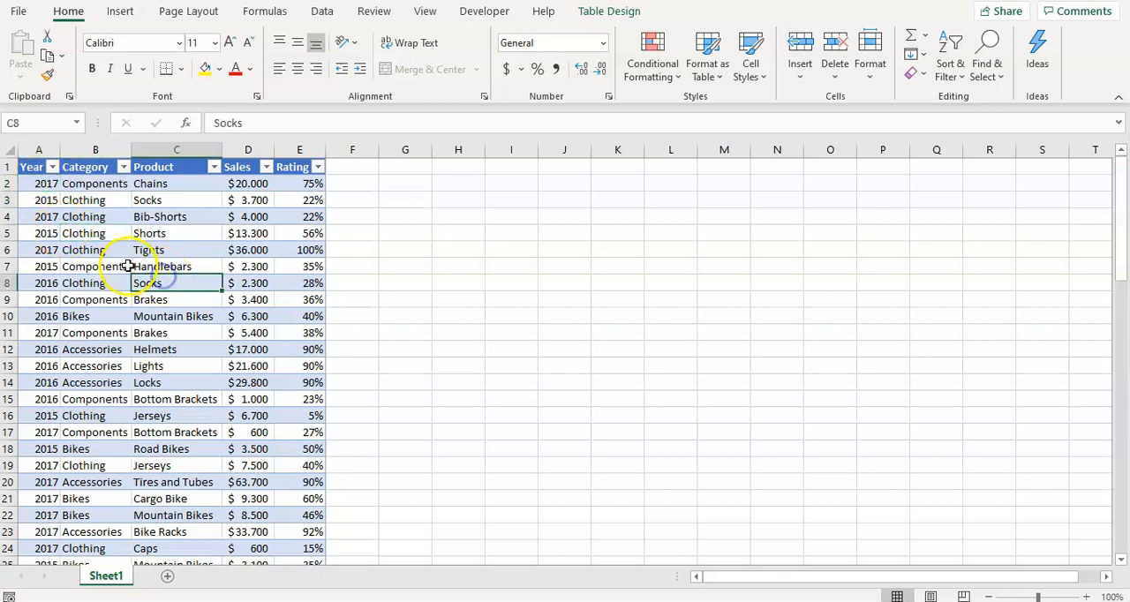
click(44, 217)
drag(43, 186, 292, 432)
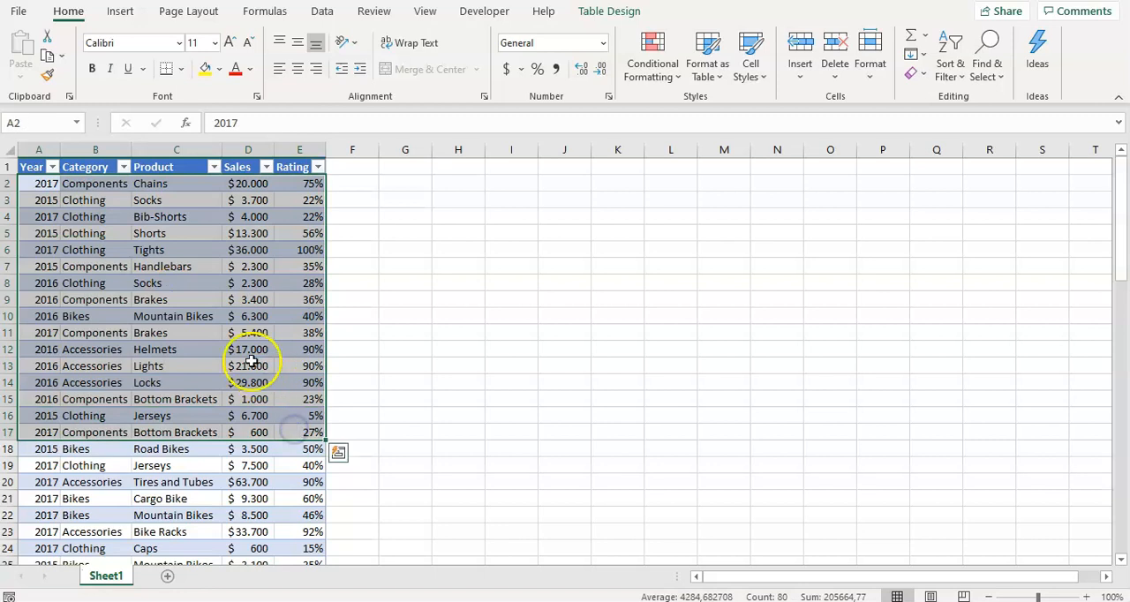
click(250, 364)
click(88, 299)
click(76, 266)
click(44, 250)
click(49, 217)
click(163, 222)
click(223, 282)
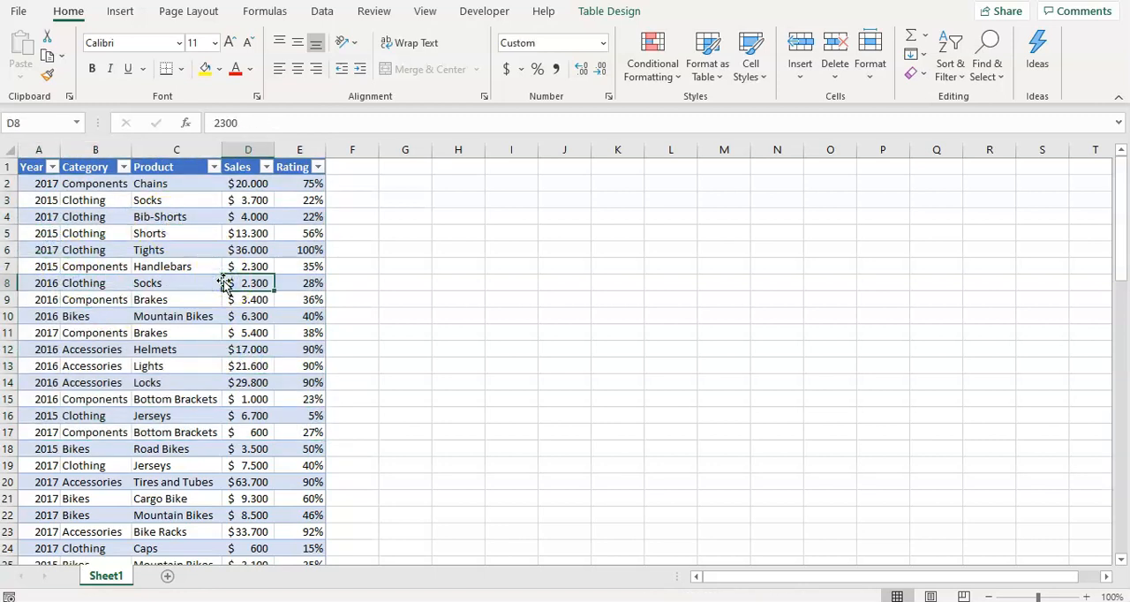
Examine the Rating column and look through the table's rows down to the end of the data and back
click(308, 265)
click(305, 233)
click(304, 216)
click(304, 183)
click(309, 231)
click(308, 298)
scroll(300, 455, down, 12)
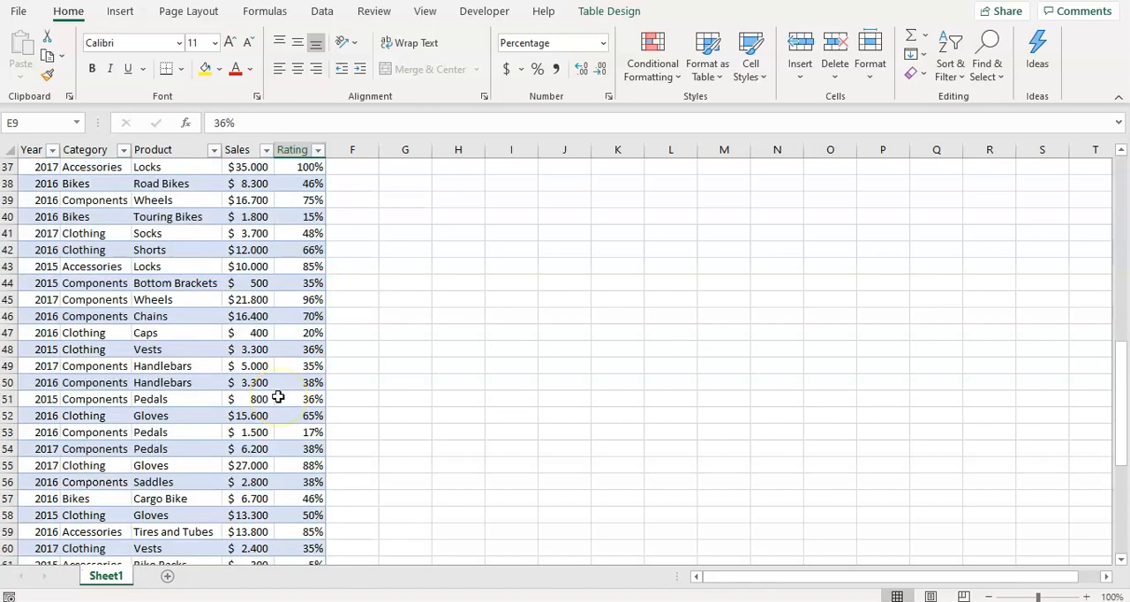
scroll(278, 397, down, 7)
scroll(278, 397, up, 18)
scroll(278, 397, up, 1)
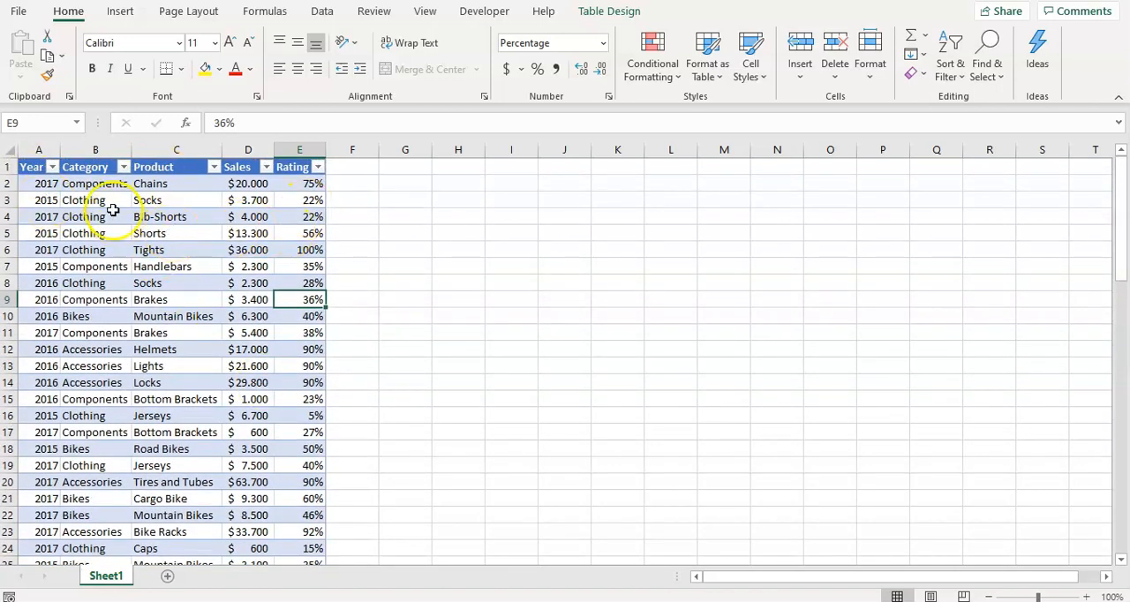
Apply the medium table style with a light blue header and grey banded rows to the sales table
click(706, 66)
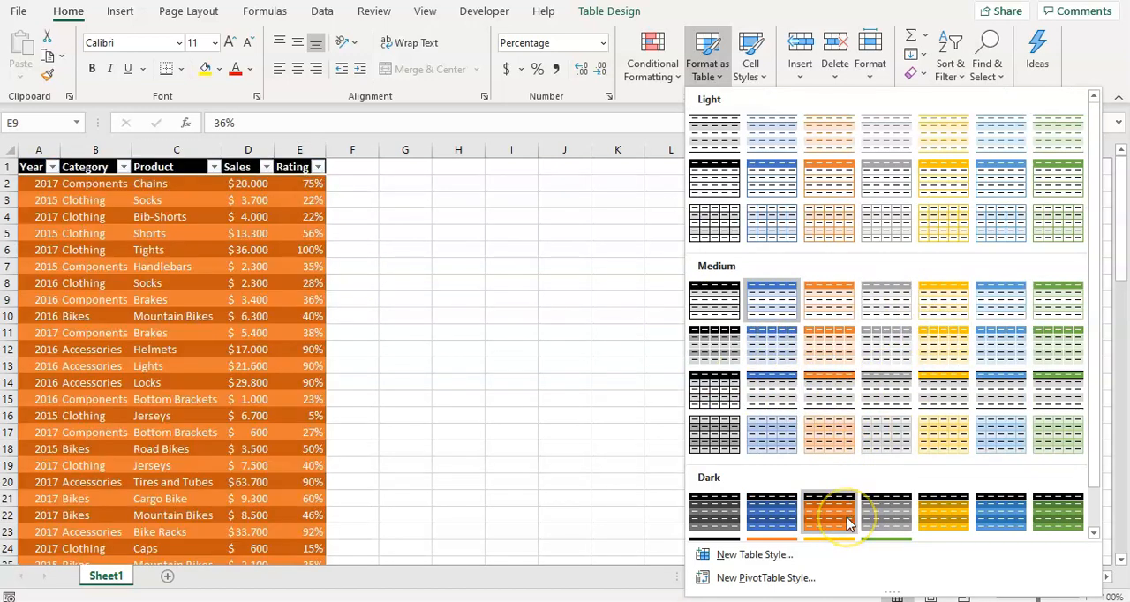
click(995, 389)
click(383, 299)
click(318, 264)
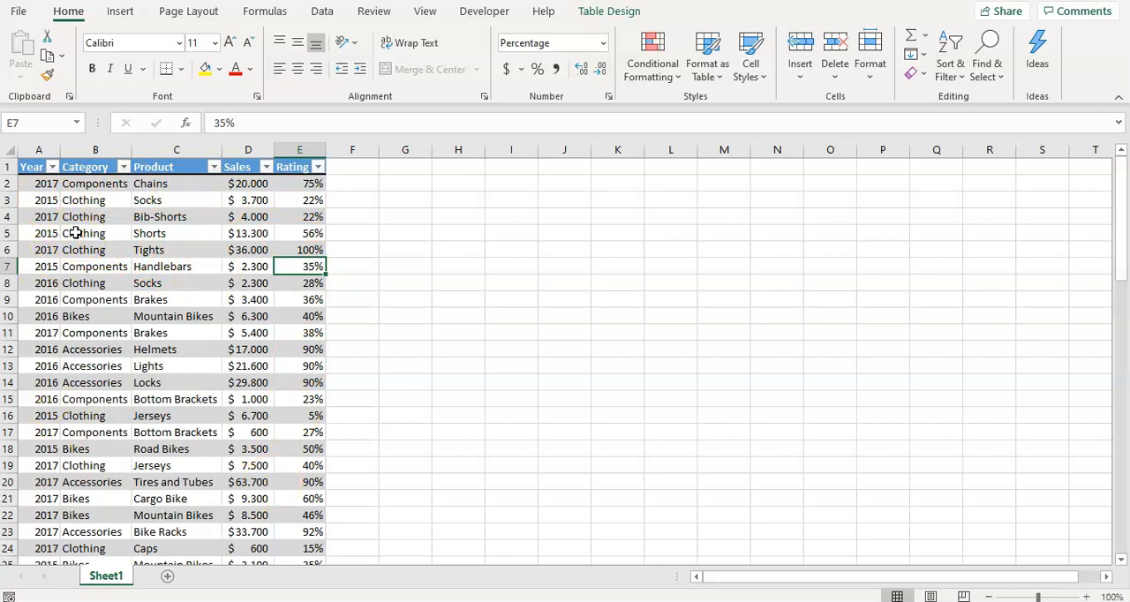
drag(31, 166, 296, 534)
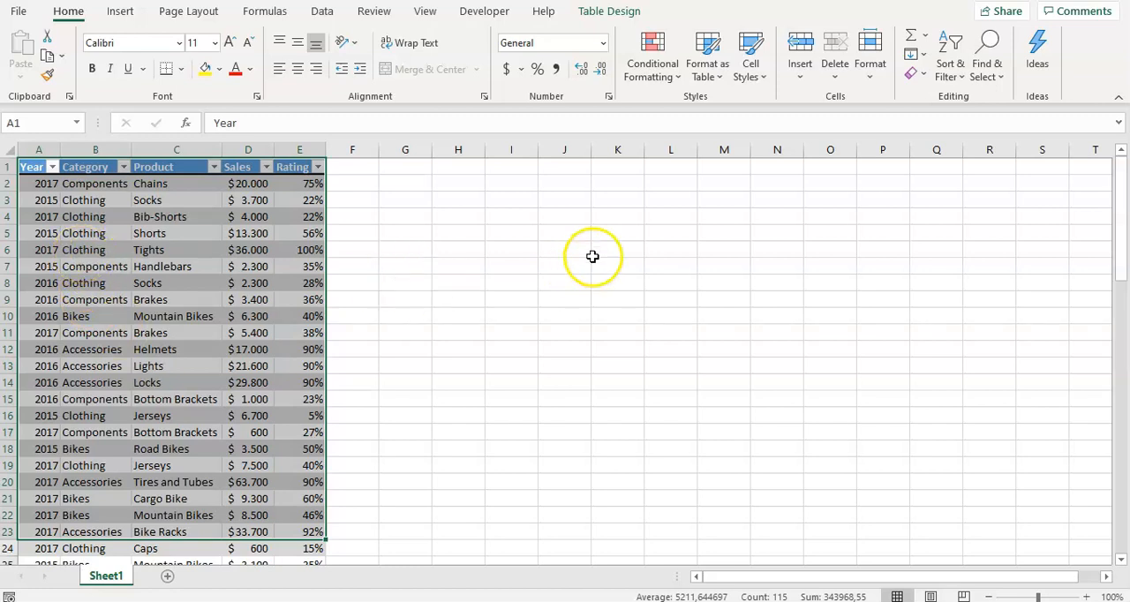
Enter the numbers 1, 2, 3, 4 and 5 across cells J3 to N3
click(564, 201)
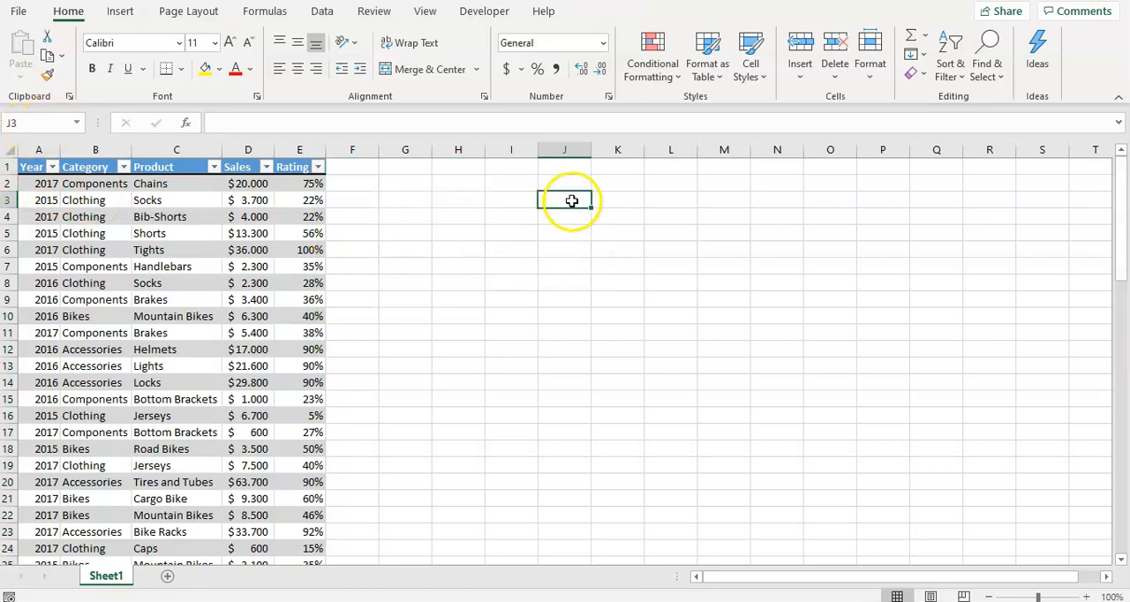
text(1)
key(Tab)
text(2)
key(Tab)
text(3)
key(Tab)
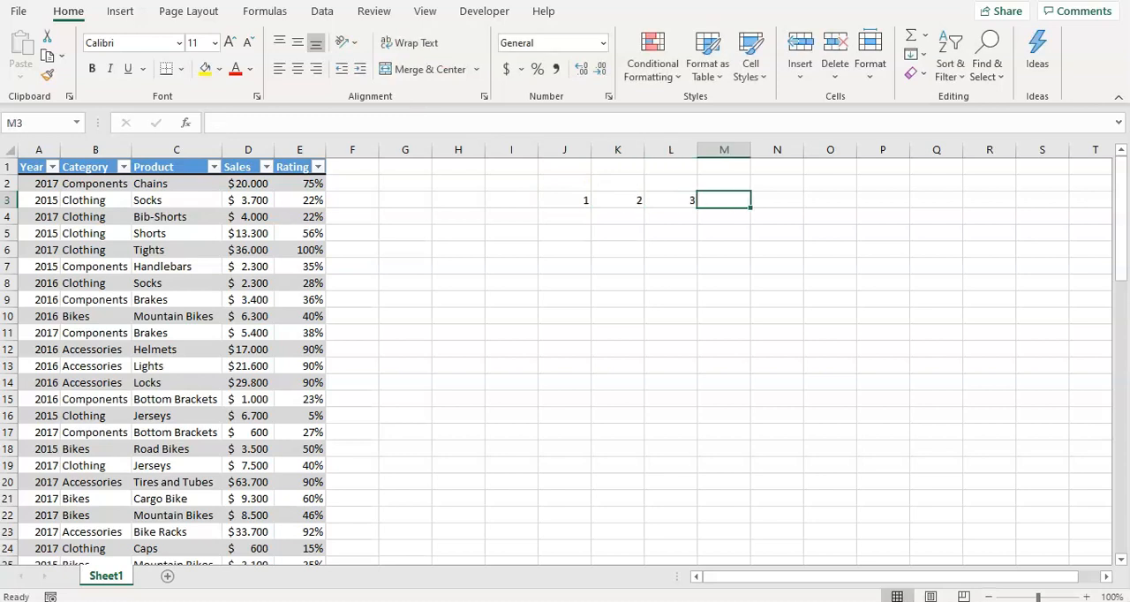
text(4)
key(Tab)
text(5)
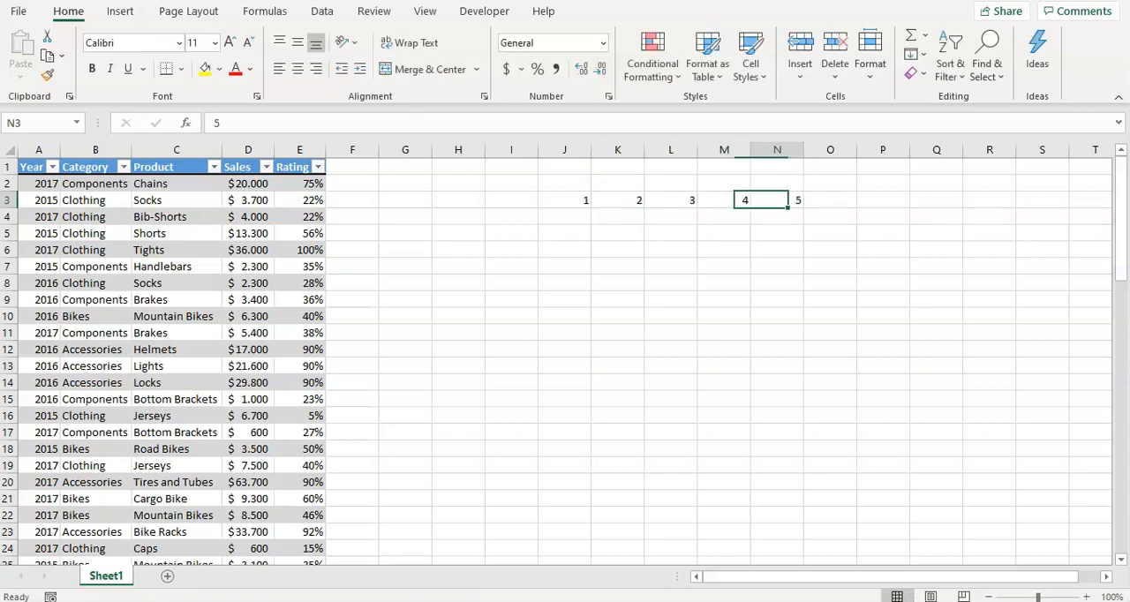
Name the cell range J3:N3 "data"
key(shift+Left)
key(shift+Left)
key(shift+Left)
key(shift+Left)
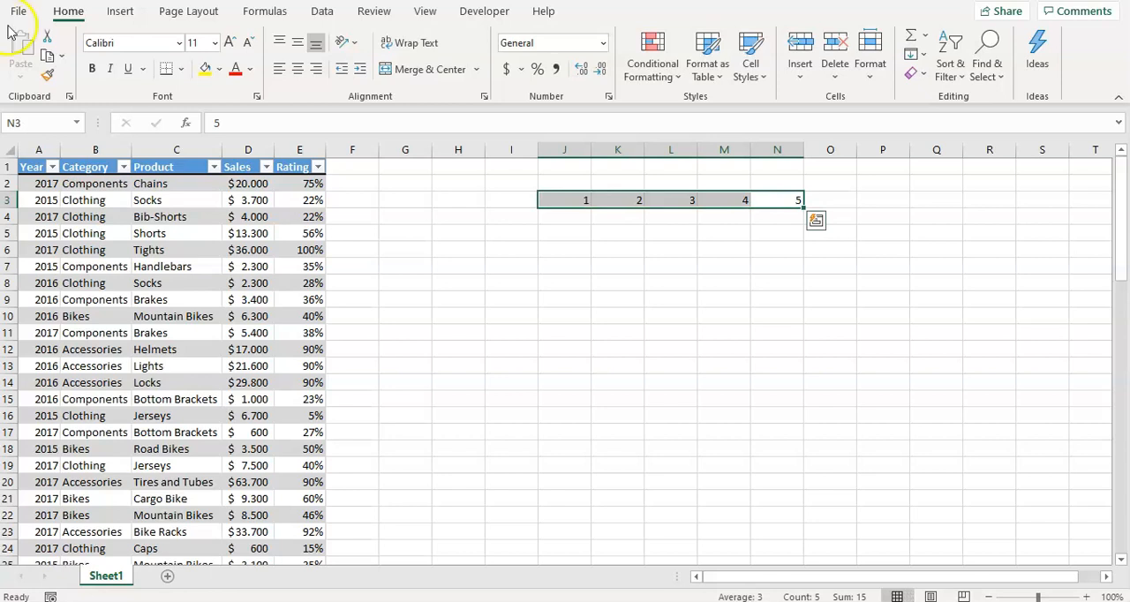
click(46, 118)
text(data)
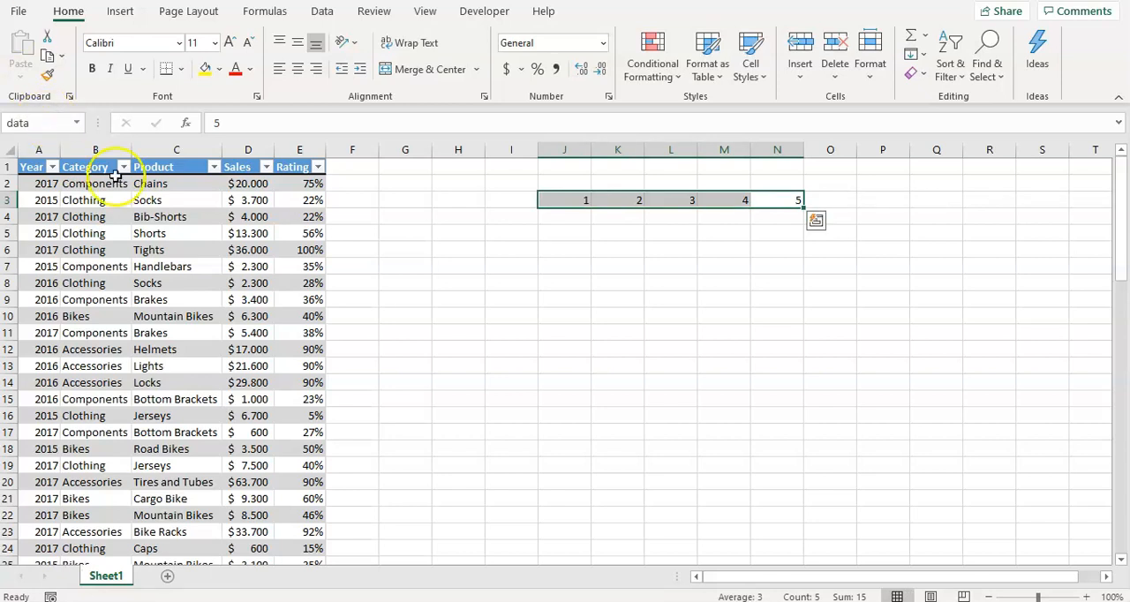
Compare the reference shown for the individual cells in J3:N3 with the one shown for the whole range
click(584, 362)
click(571, 203)
click(647, 203)
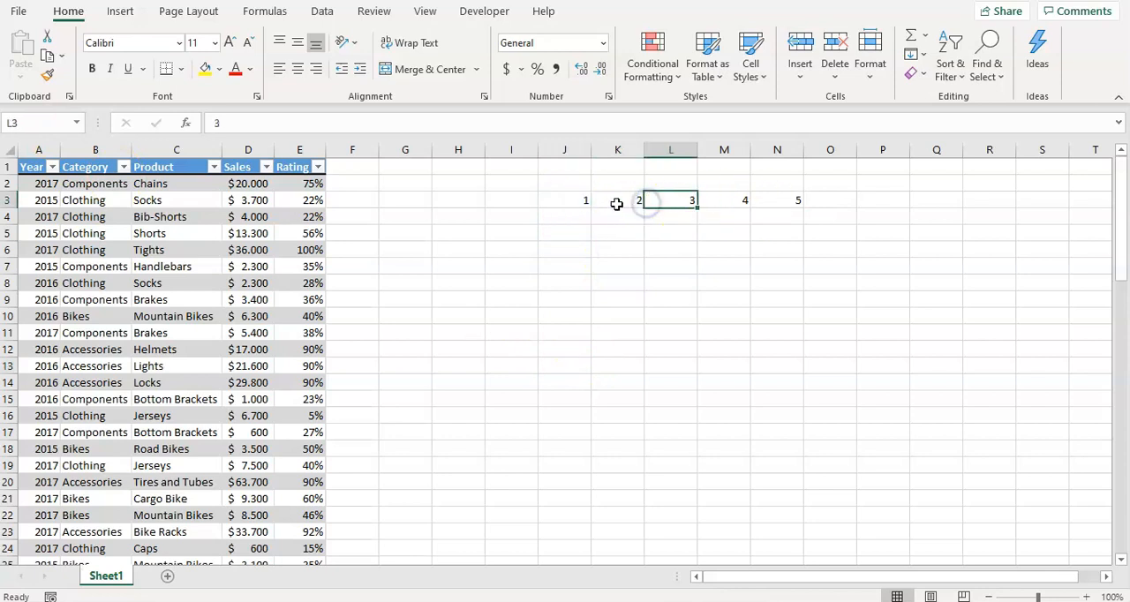
click(593, 202)
click(552, 201)
click(636, 201)
click(675, 201)
click(713, 200)
click(769, 201)
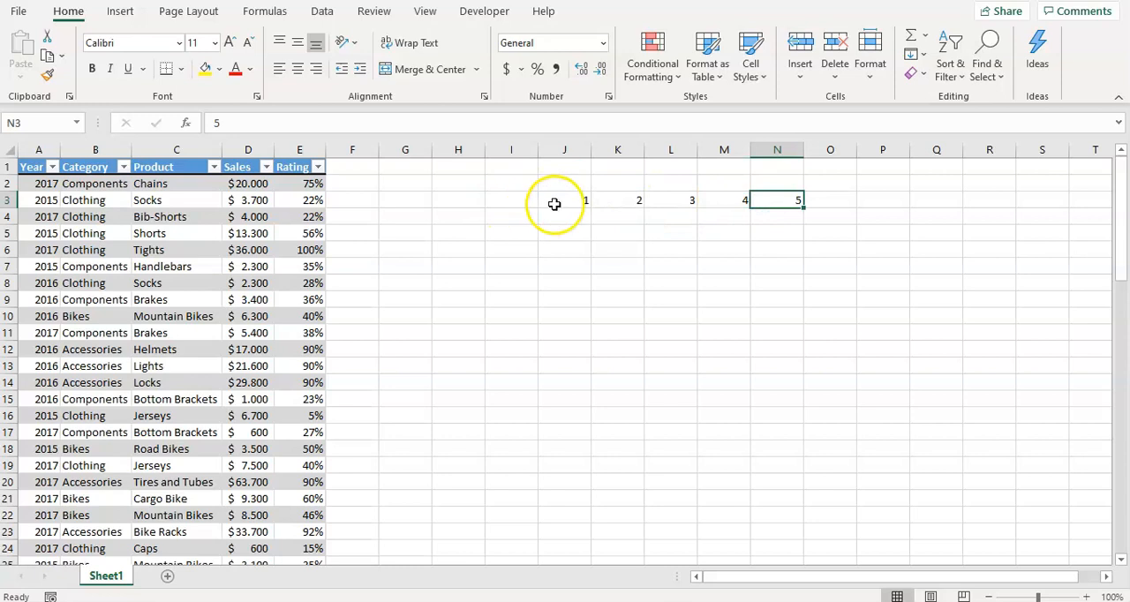
click(596, 202)
click(557, 204)
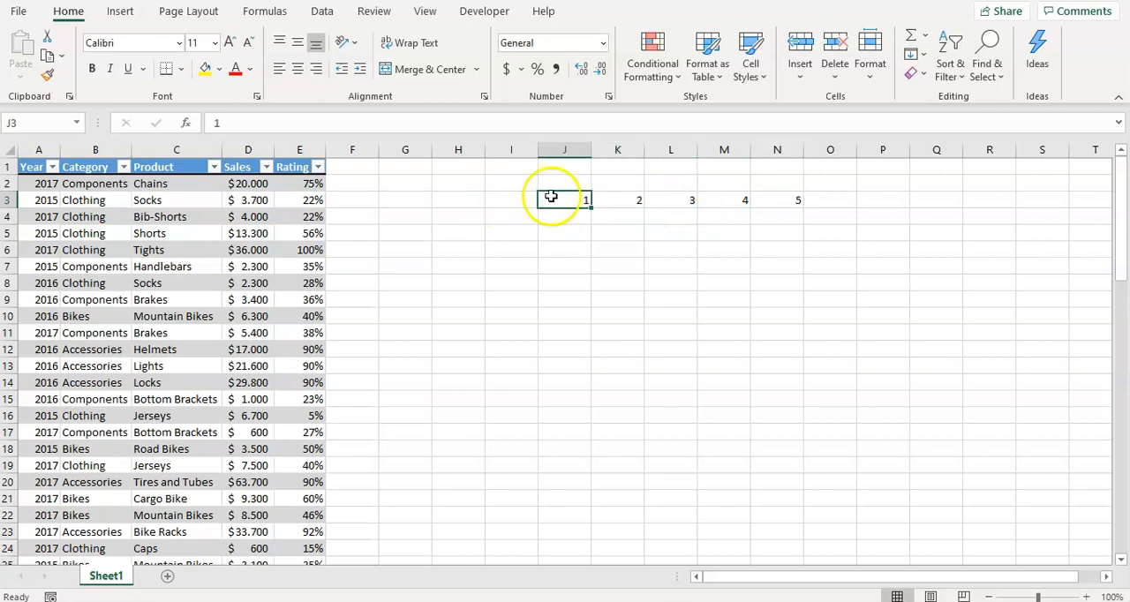
click(612, 200)
click(676, 200)
click(749, 201)
click(781, 200)
drag(582, 202, 777, 200)
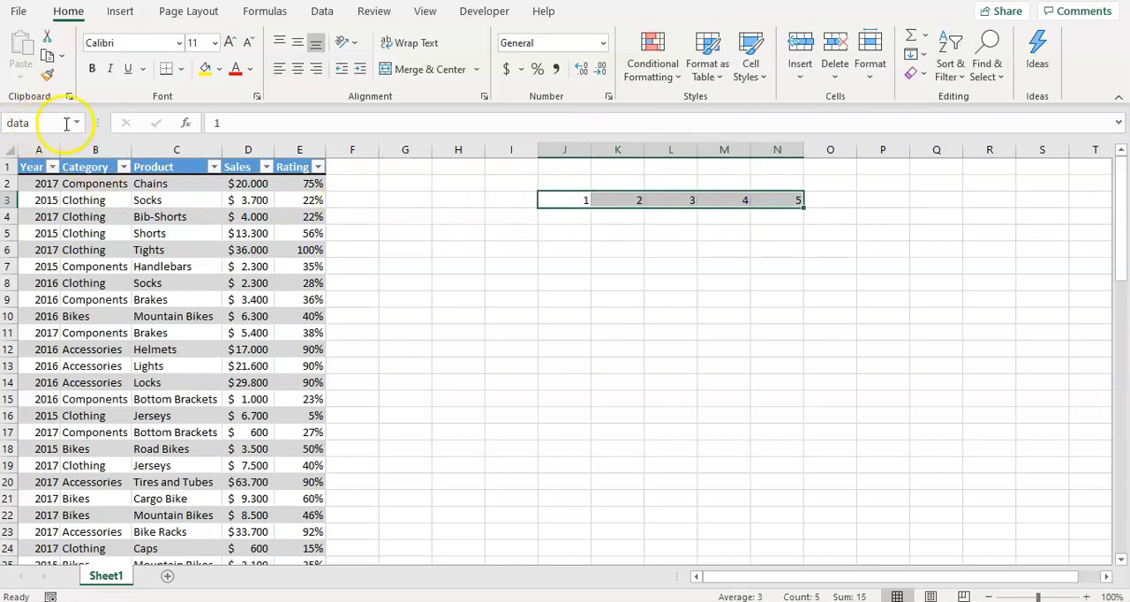
click(605, 301)
click(550, 222)
click(585, 201)
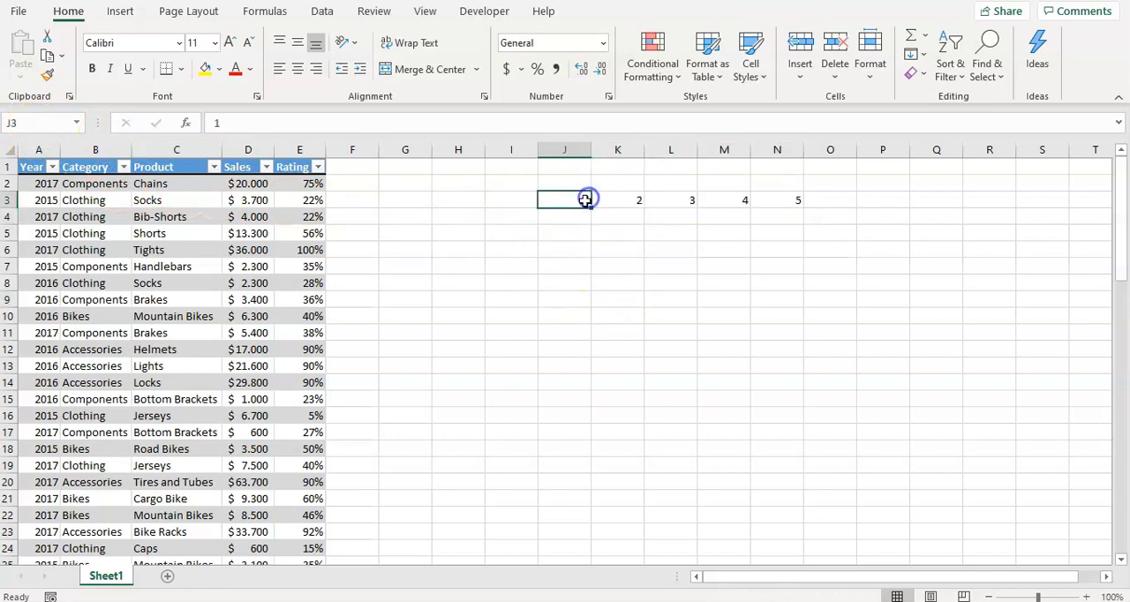
click(593, 238)
click(717, 236)
Clear the numbers from J3:N3 and delete columns J through N
drag(570, 203, 790, 202)
key(Delete)
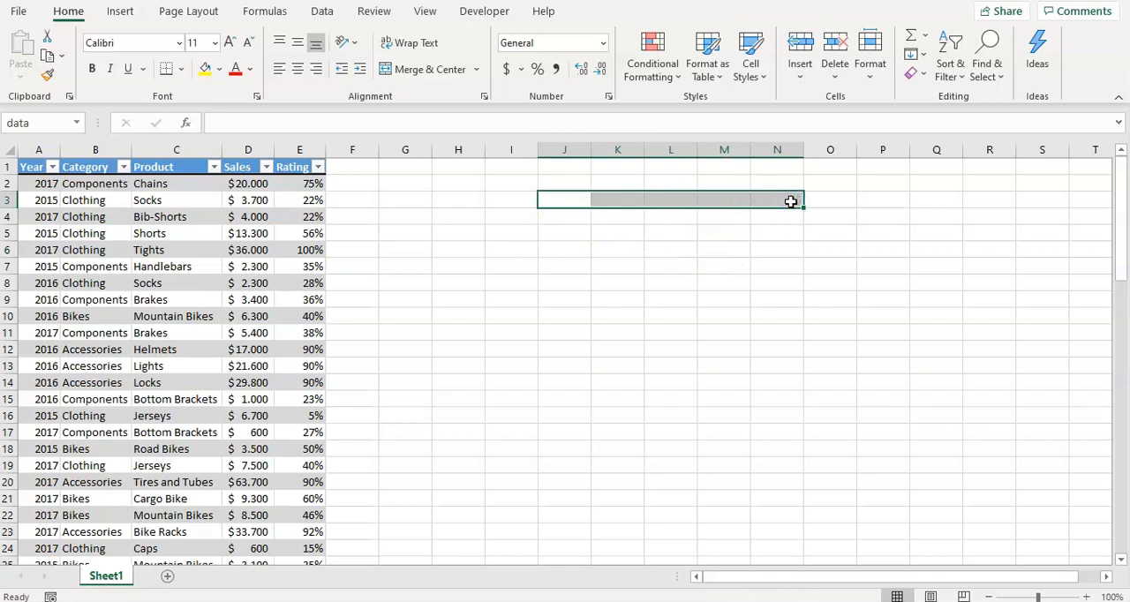
drag(578, 150, 761, 150)
right_click(761, 152)
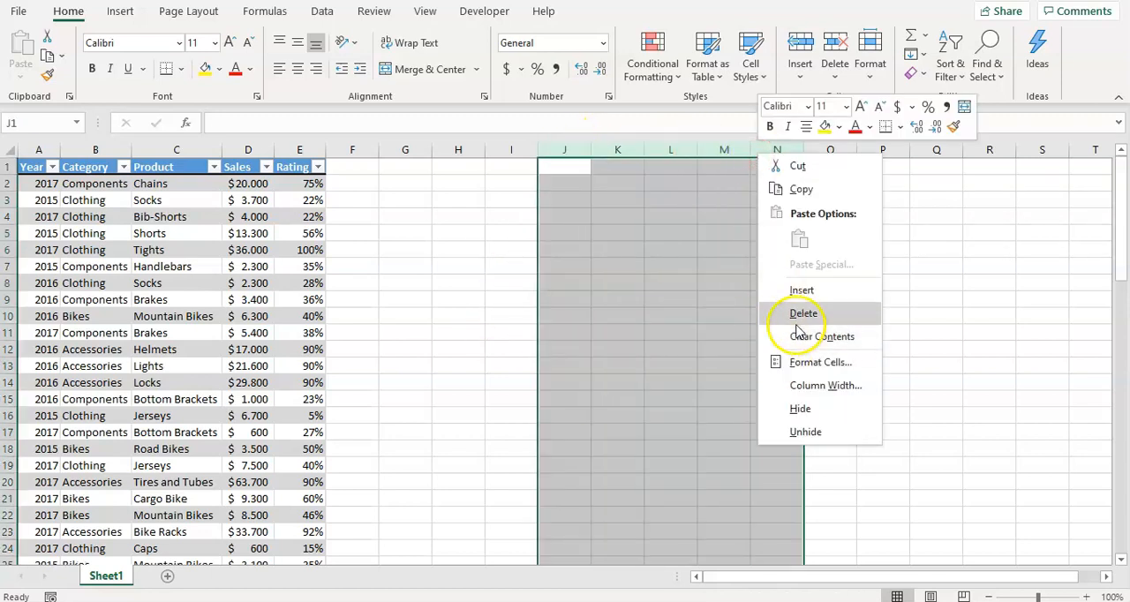
click(795, 325)
click(165, 300)
click(46, 231)
click(79, 185)
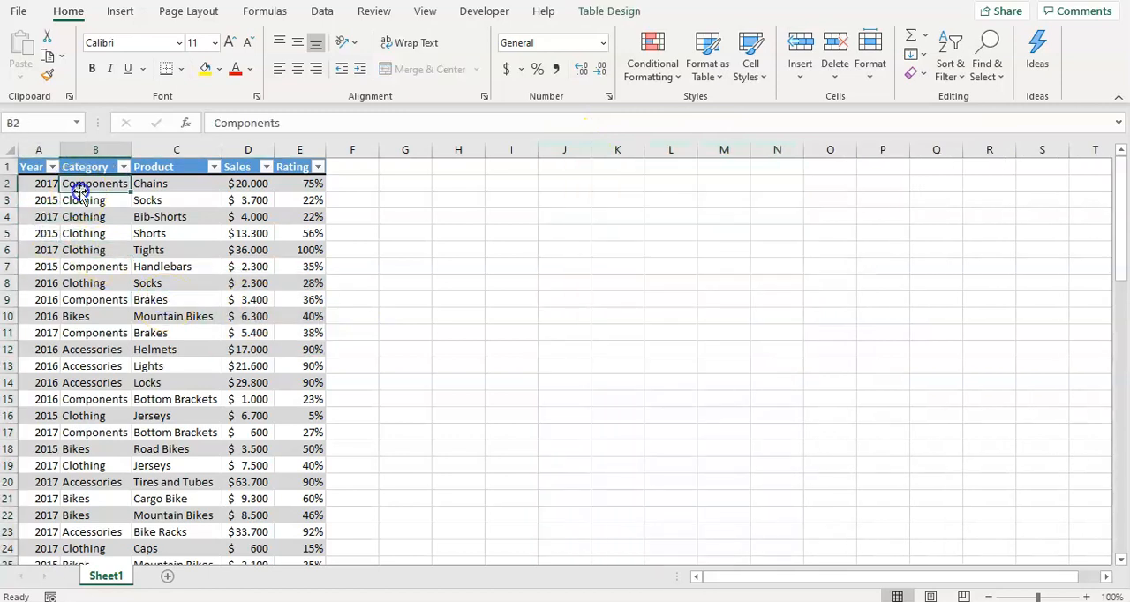
click(287, 416)
click(254, 299)
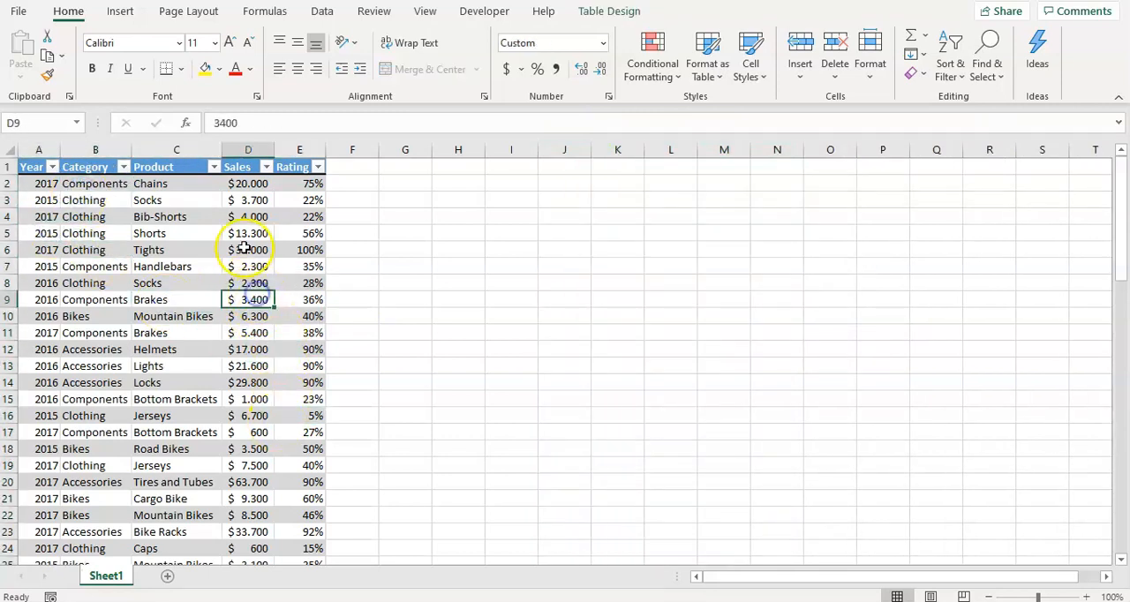
scroll(245, 248, down, 4)
scroll(244, 248, up, 4)
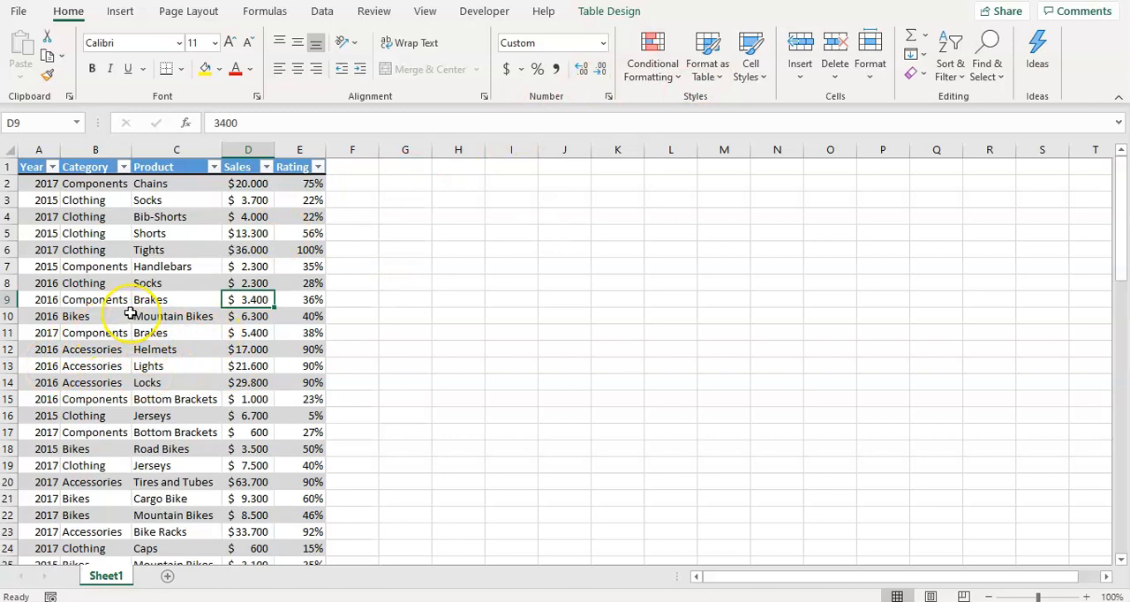
scroll(130, 314, down, 5)
scroll(130, 314, up, 5)
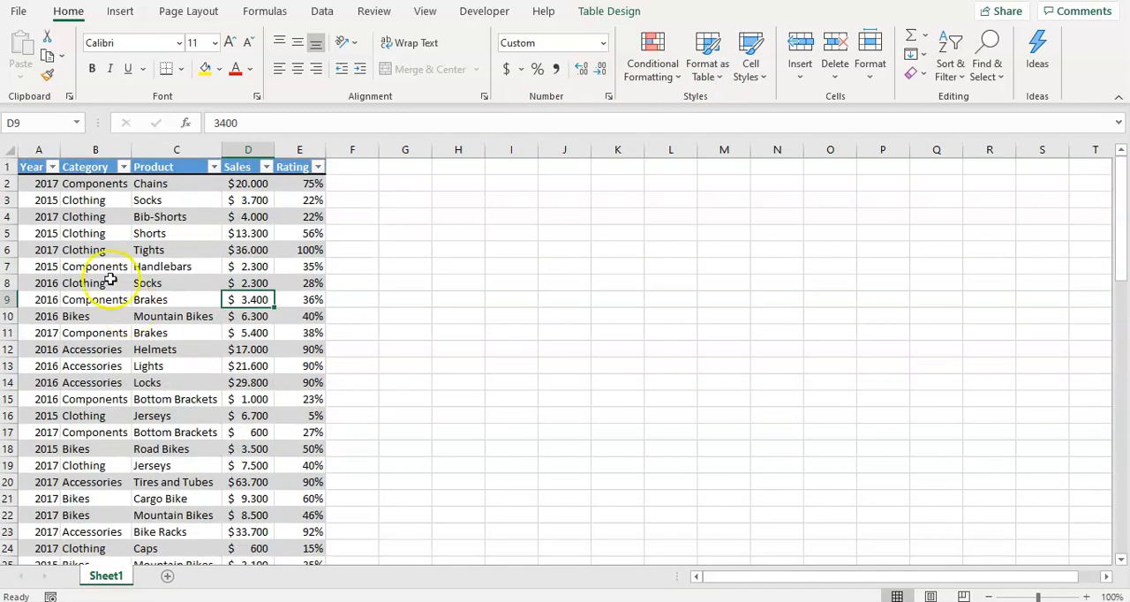
Examine the table's column headers while going down through the rows to the end of the data
drag(30, 168, 294, 168)
click(233, 266)
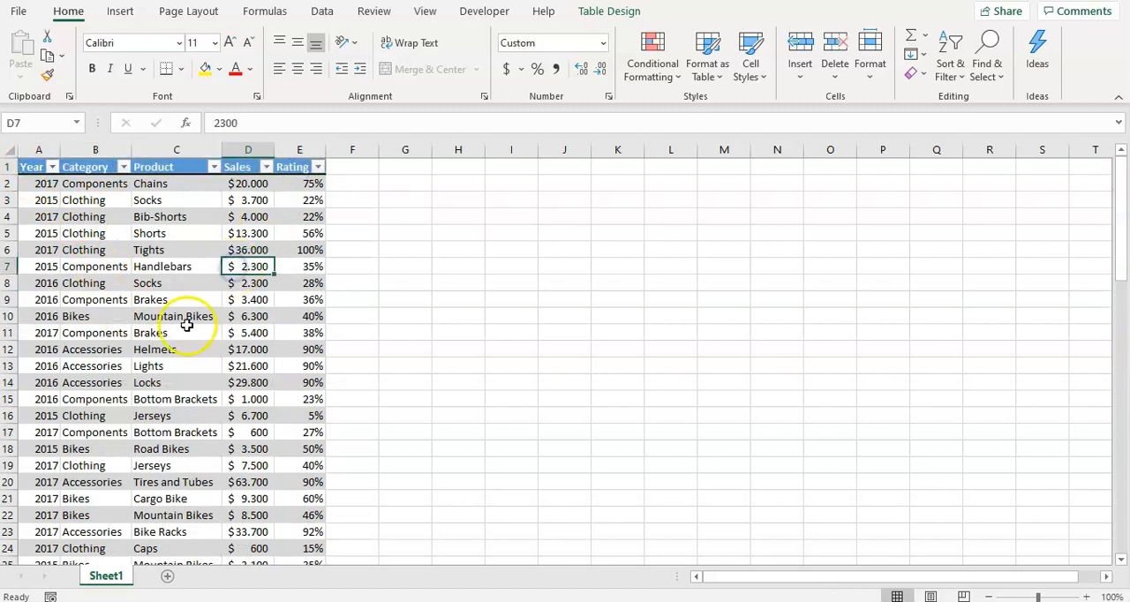
scroll(182, 321, down, 4)
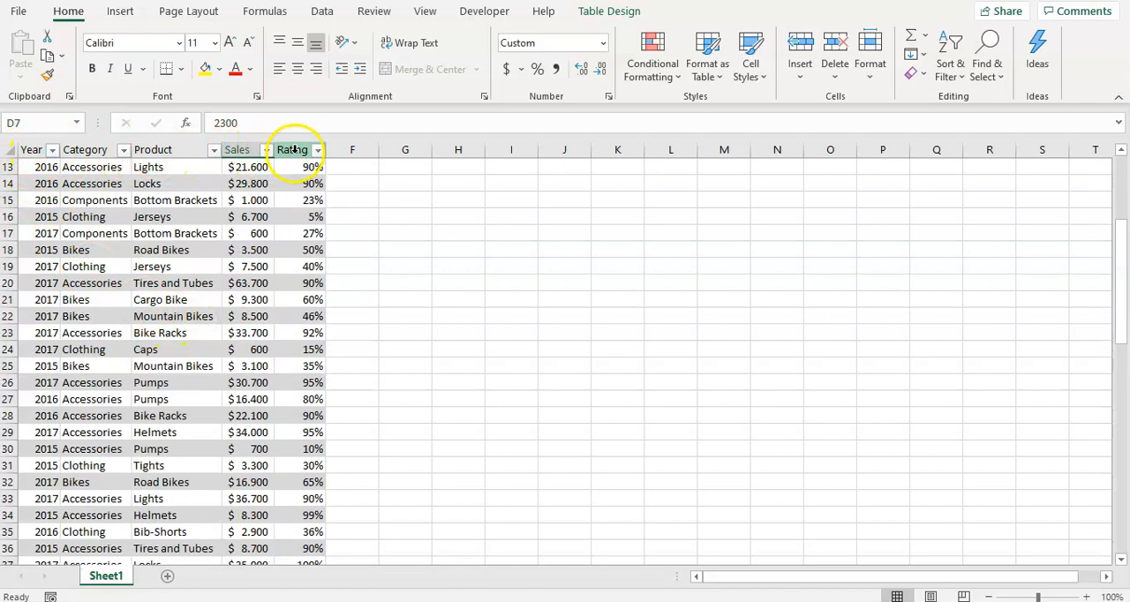
scroll(216, 282, down, 5)
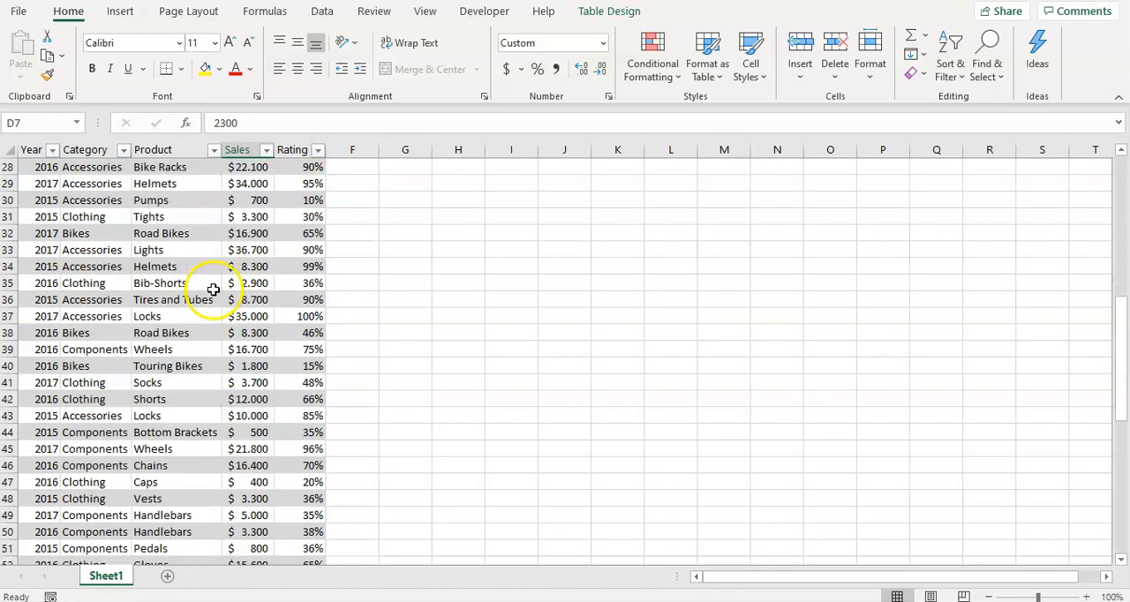
scroll(76, 330, down, 5)
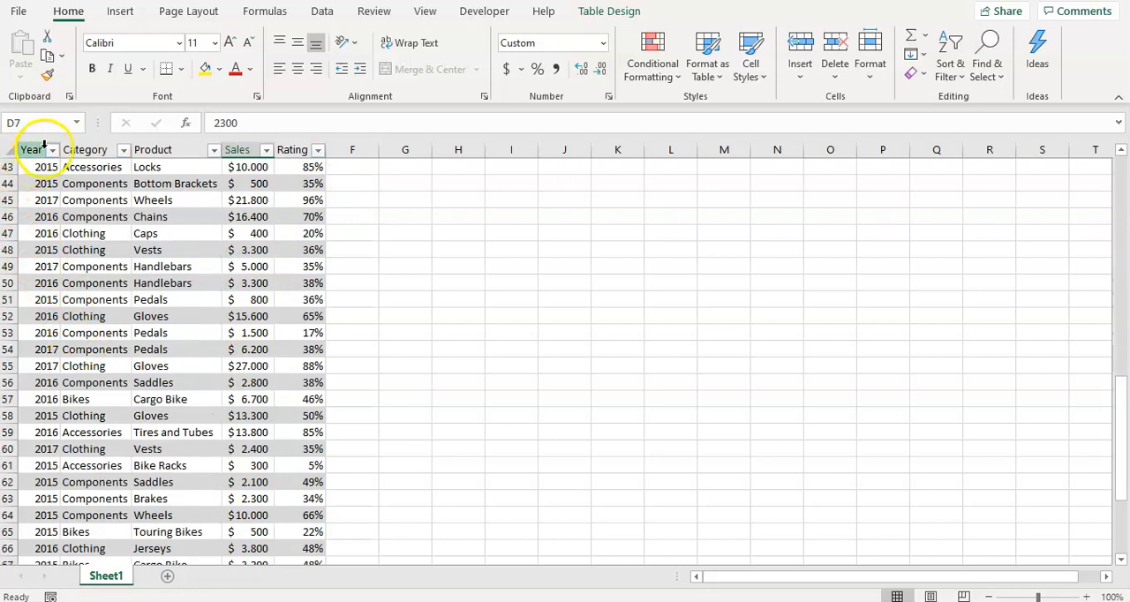
scroll(130, 311, up, 5)
scroll(132, 314, down, 12)
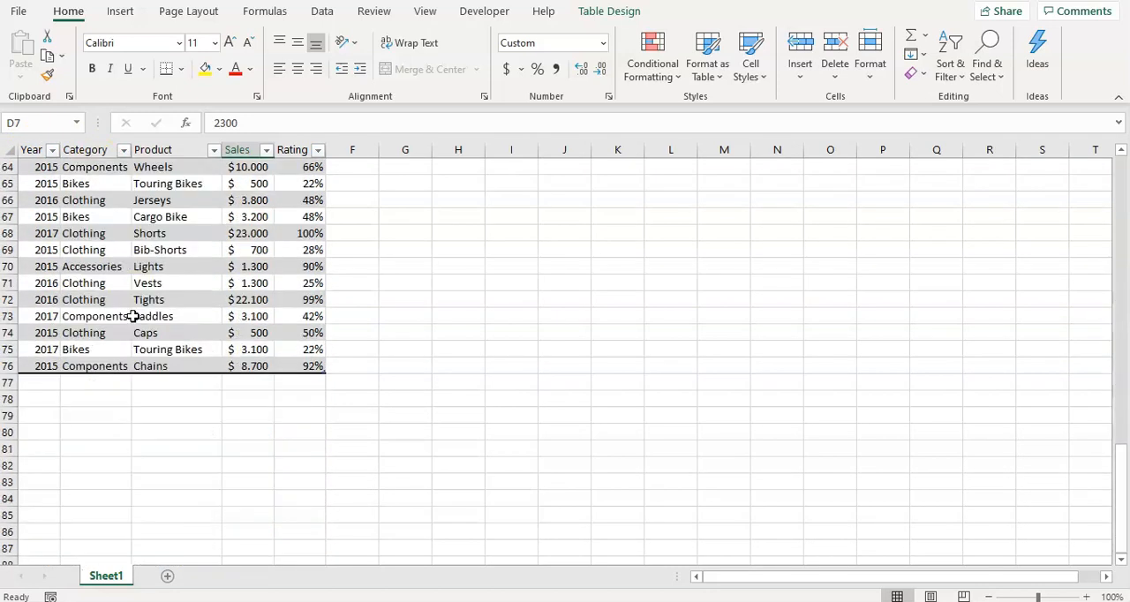
Examine the sort and filter options available for the Rating column
scroll(132, 316, up, 20)
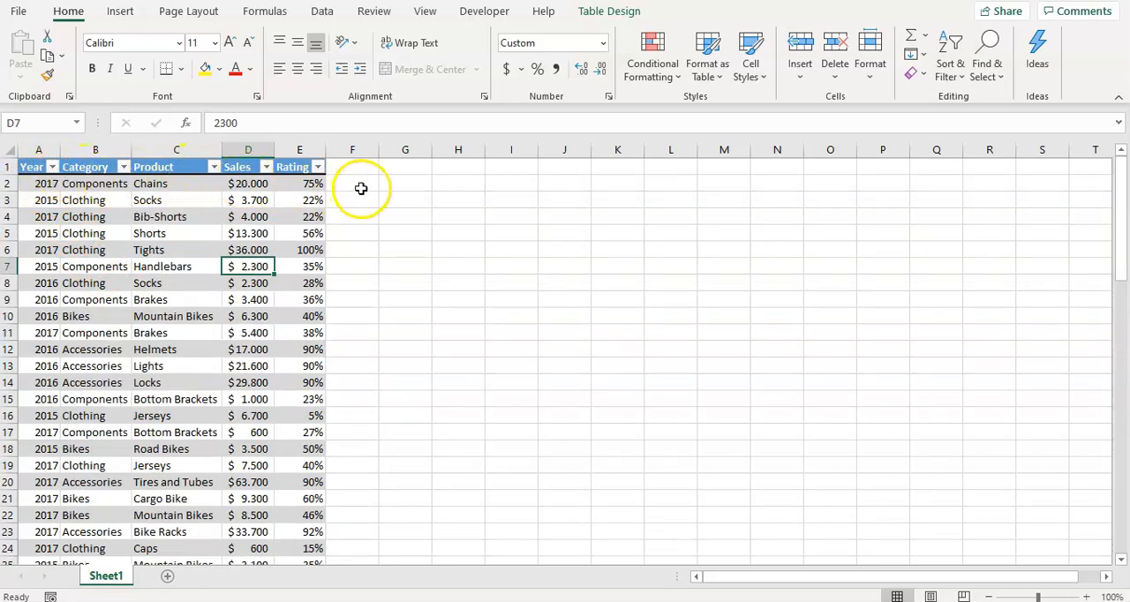
click(316, 167)
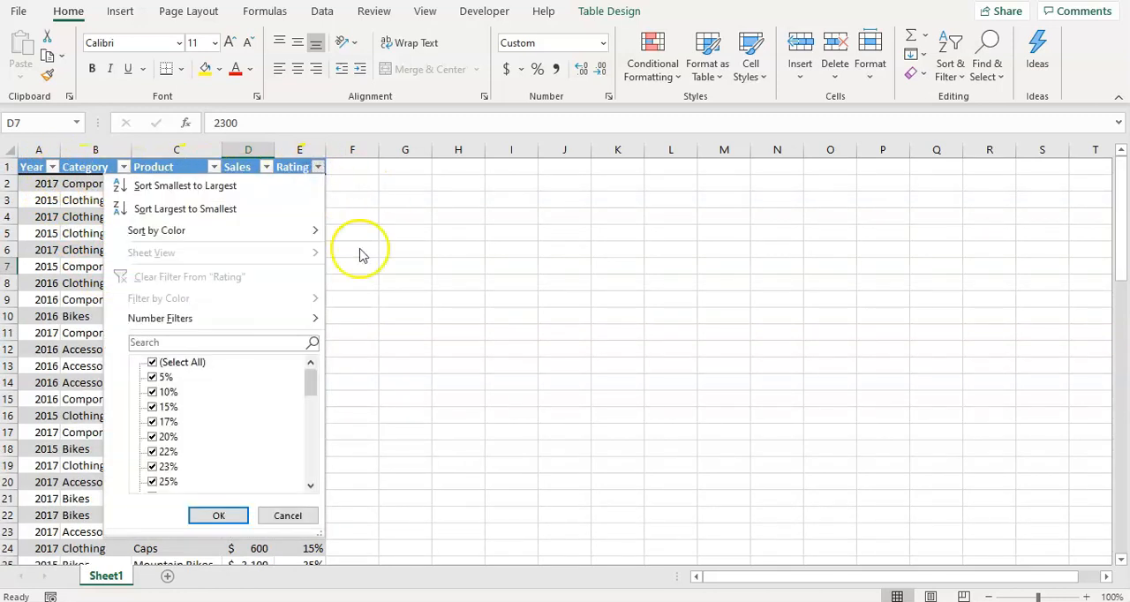
click(385, 295)
click(256, 296)
click(121, 296)
click(44, 266)
click(48, 199)
click(181, 216)
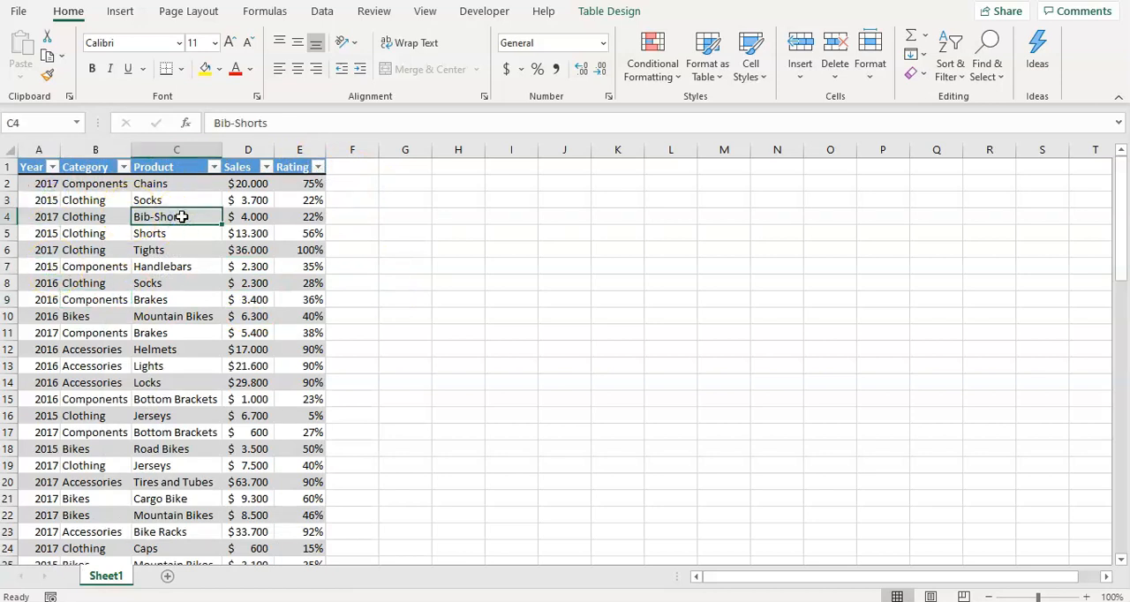
click(171, 196)
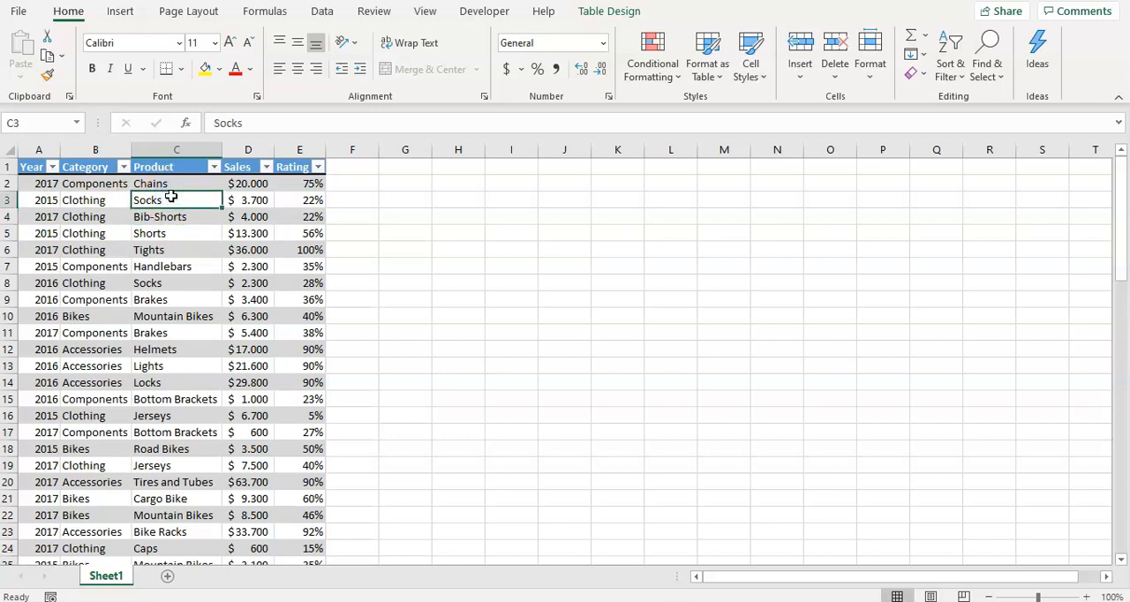
Extend the table with a new column headed "Price" directly beside Rating, in column F
click(337, 187)
click(341, 170)
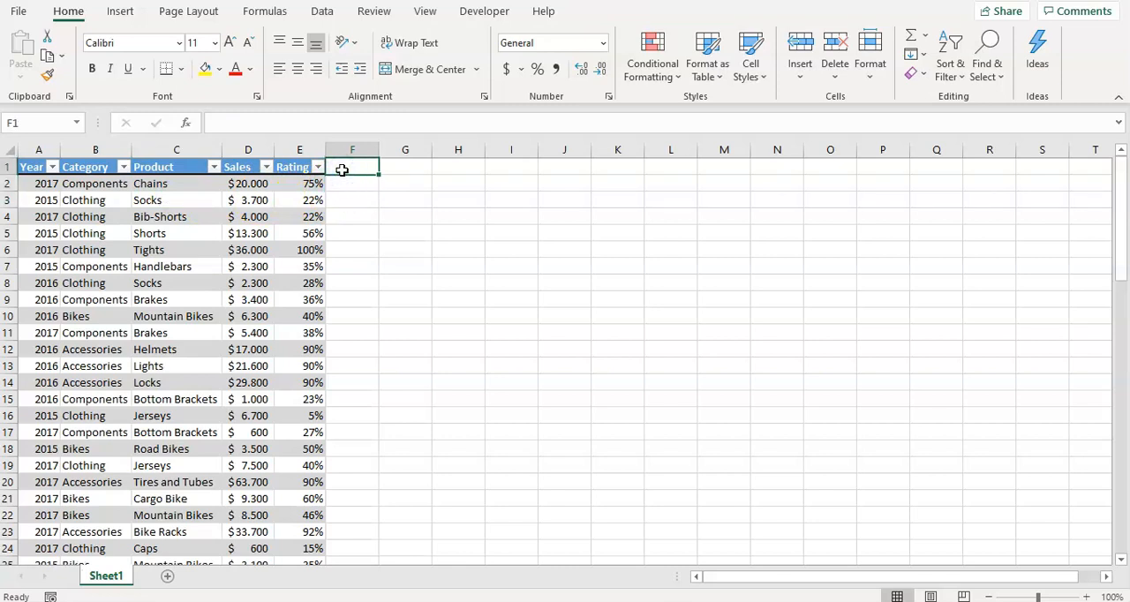
text(P)
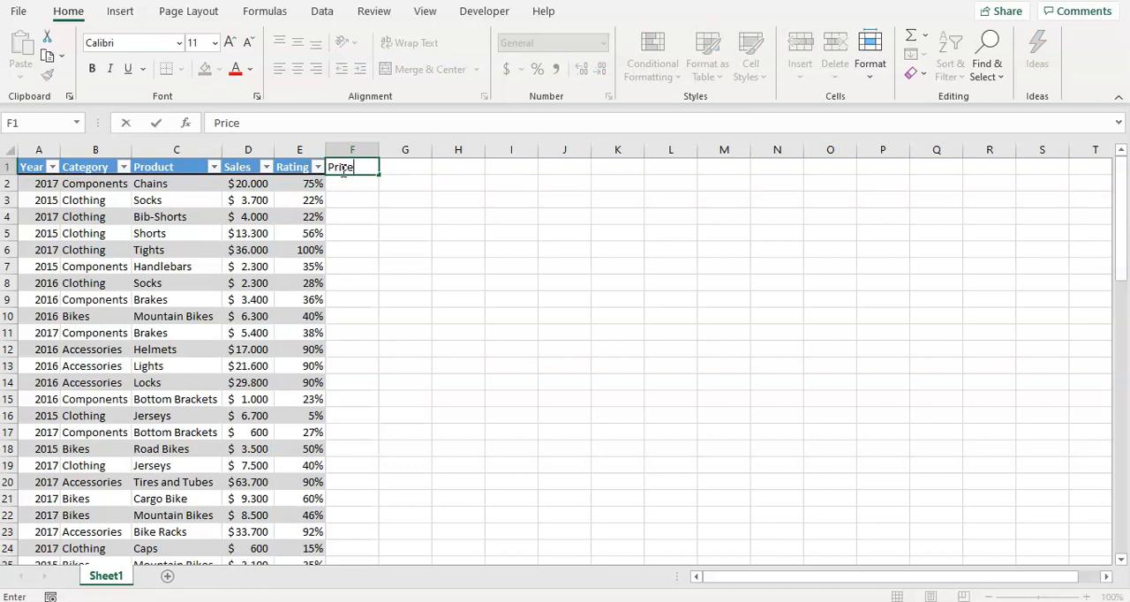
text(rice)
key(Return)
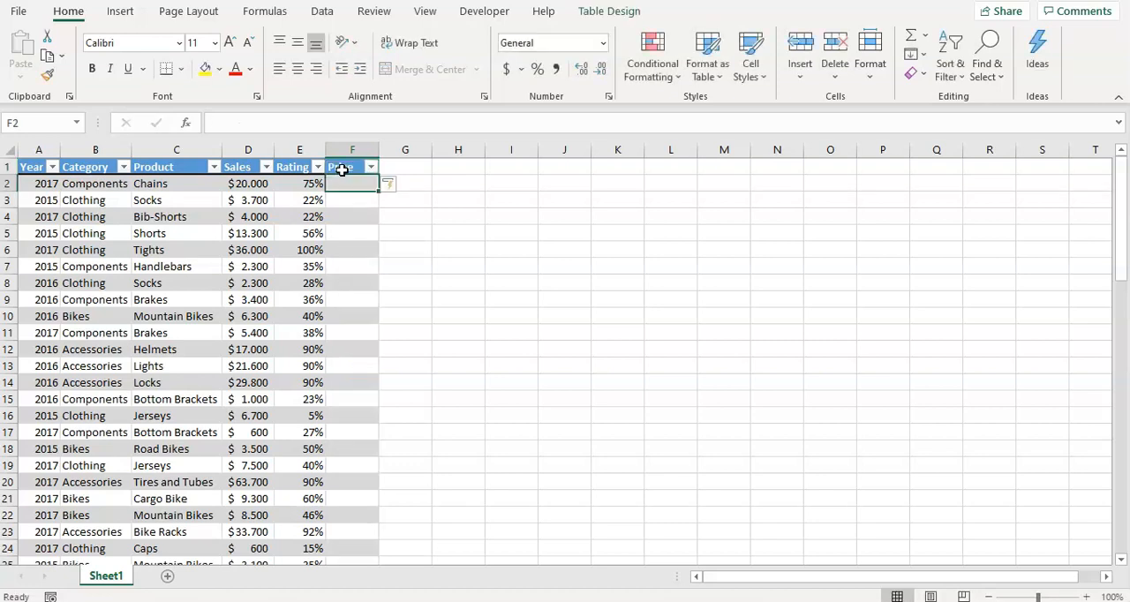
click(373, 249)
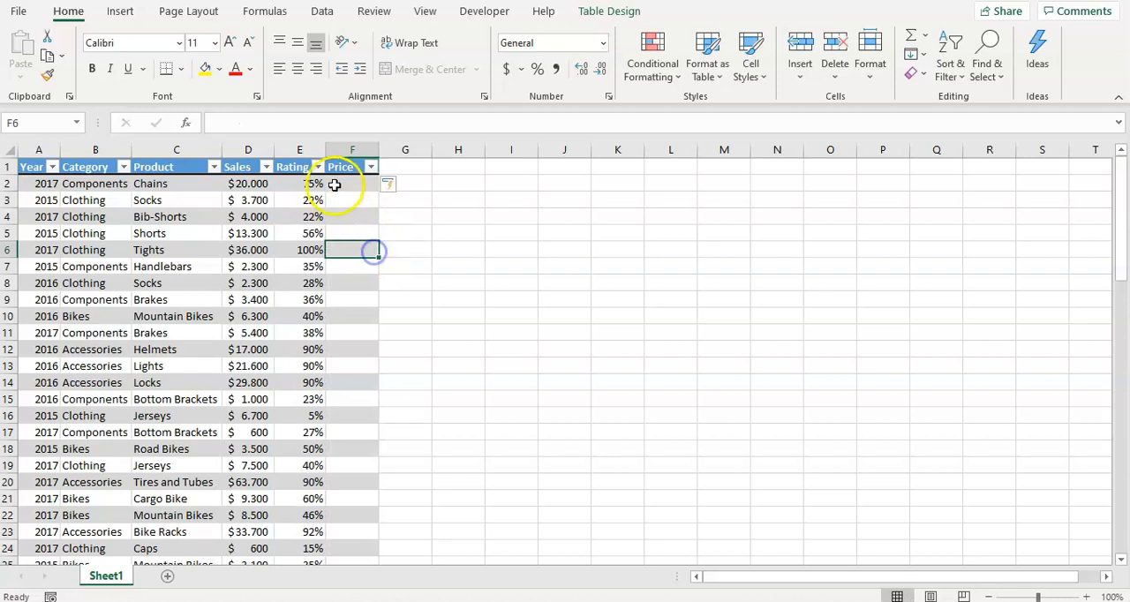
scroll(318, 329, down, 7)
scroll(317, 329, down, 6)
scroll(318, 330, up, 13)
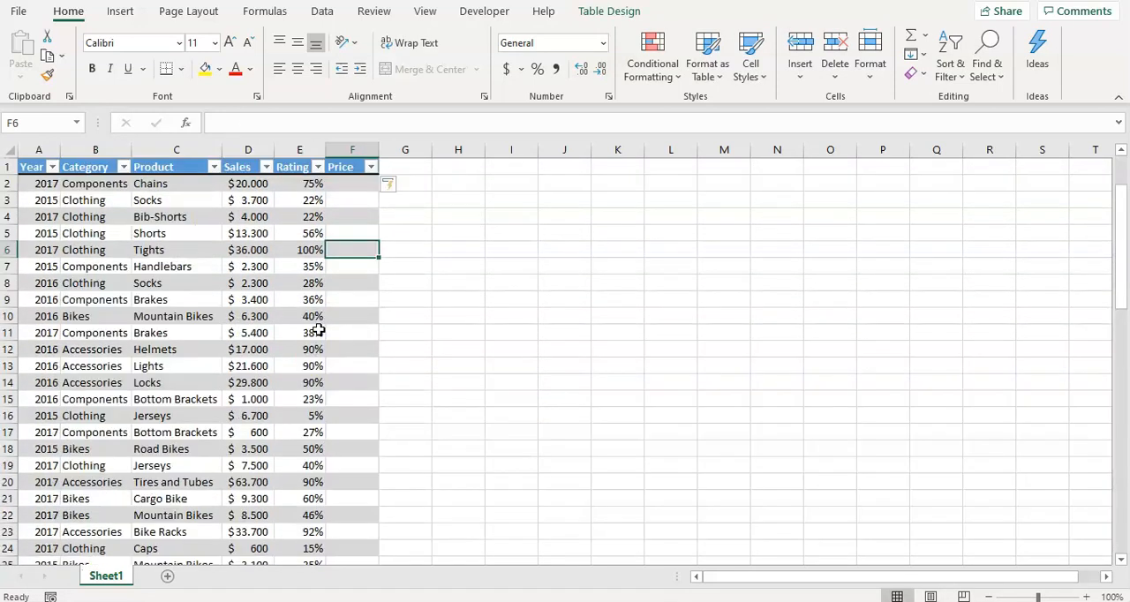
click(340, 186)
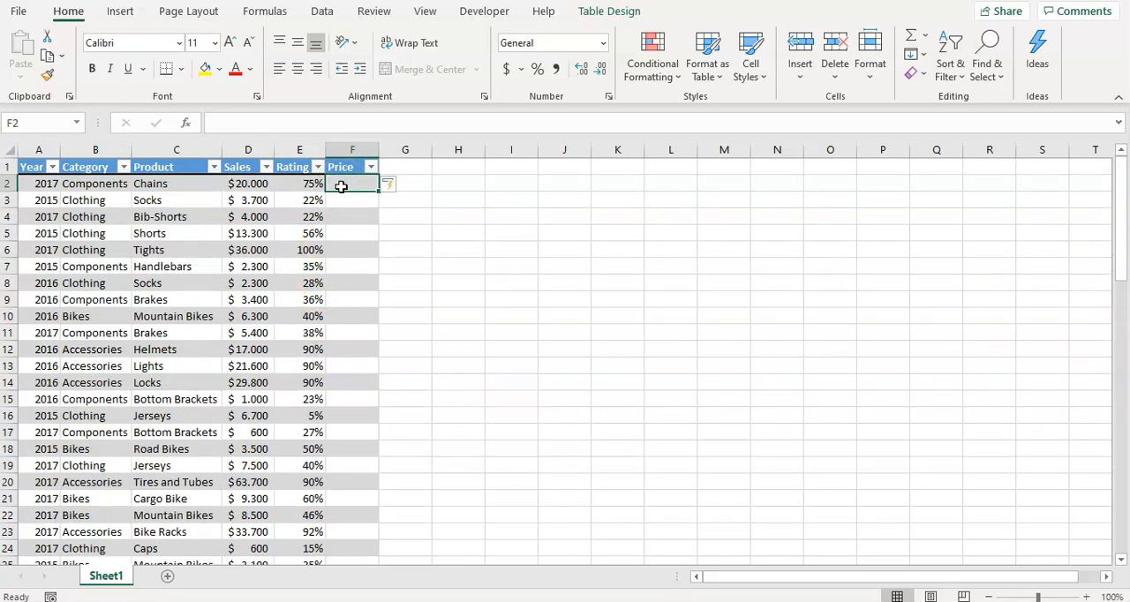
text(=)
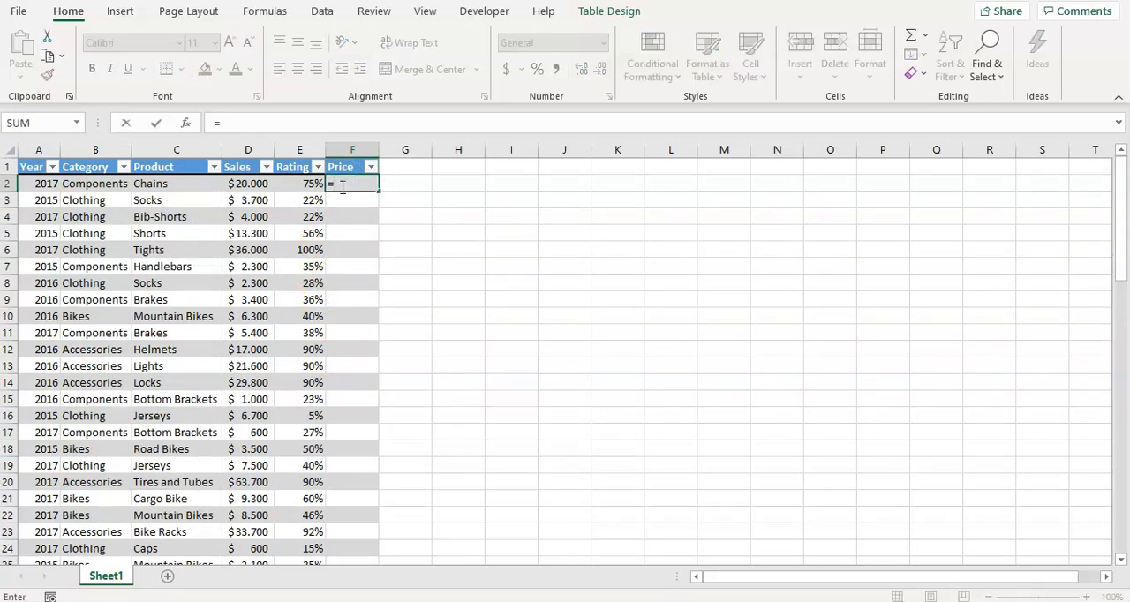
key(Left)
key(Left)
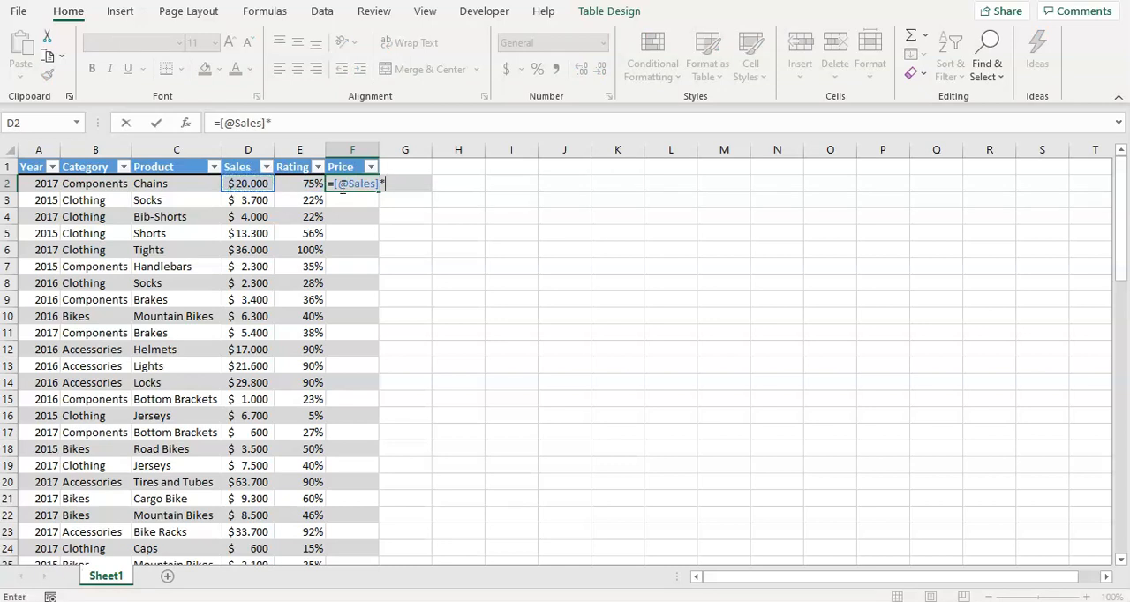
key(Left)
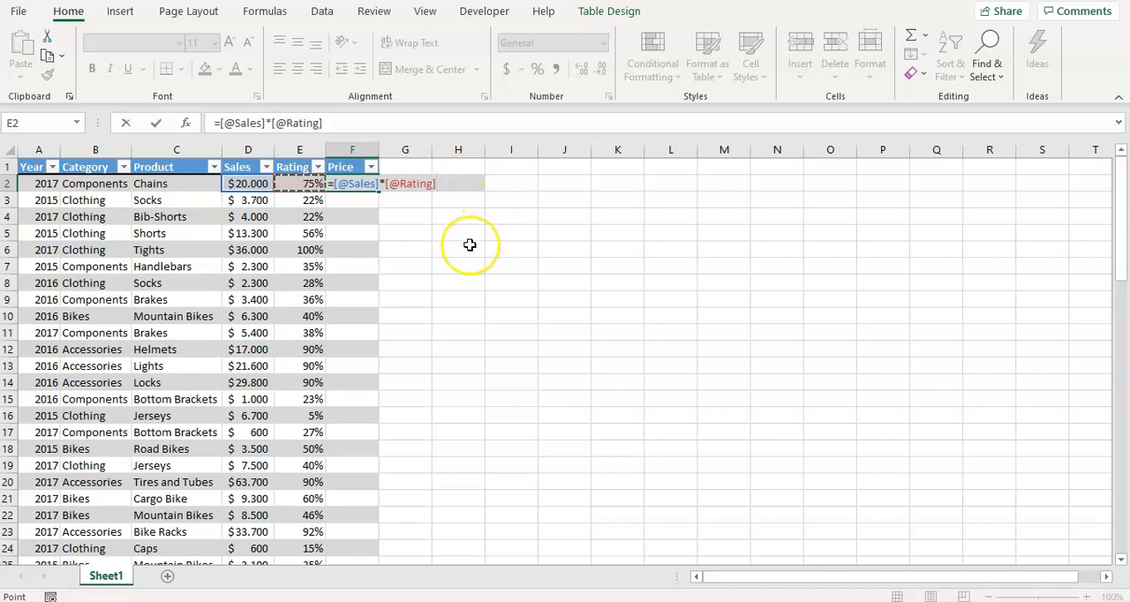
key(Return)
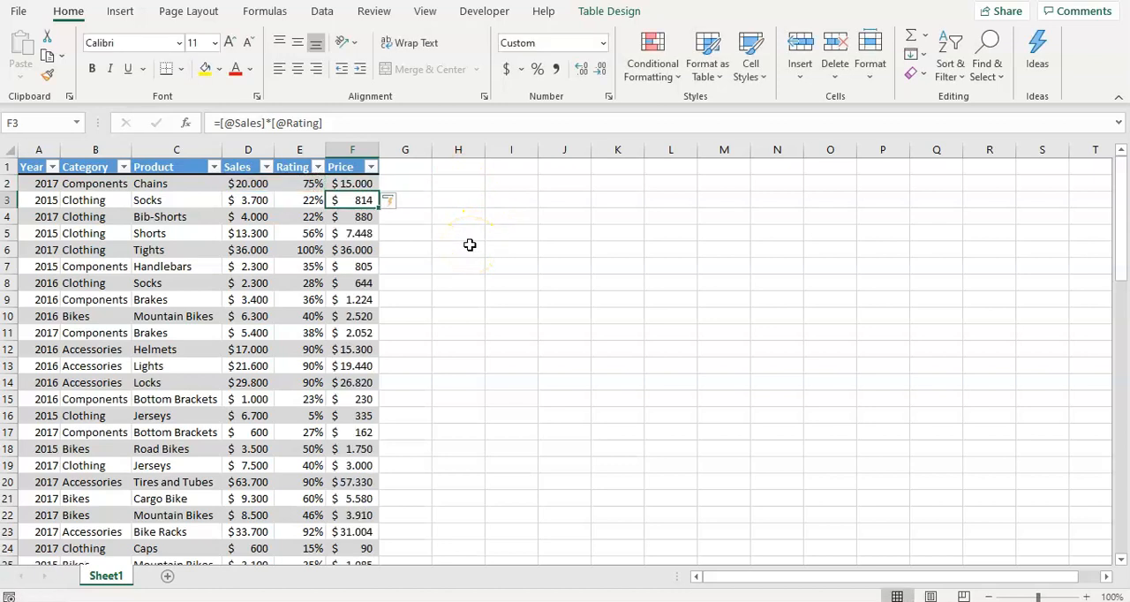
scroll(345, 350, down, 18)
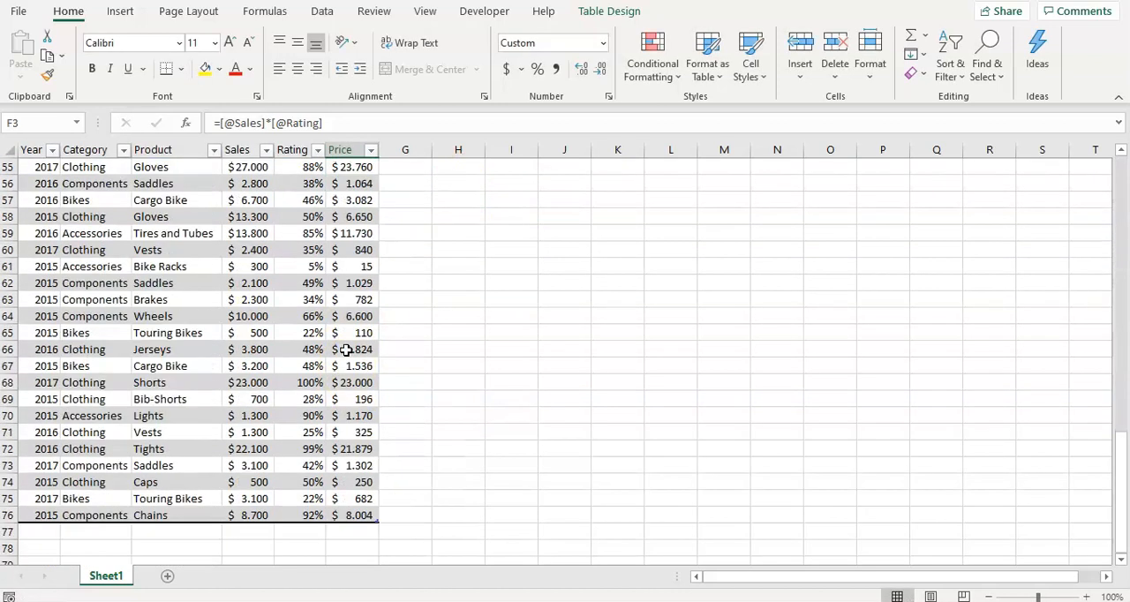
scroll(345, 350, up, 18)
scroll(359, 353, down, 6)
scroll(359, 353, up, 6)
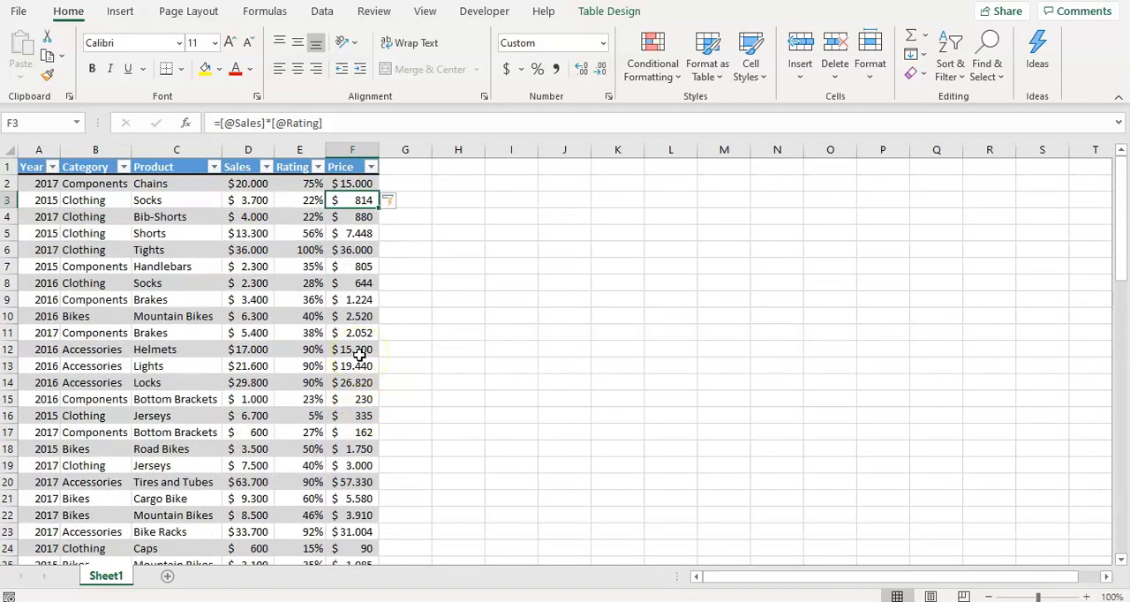
Total the whole Price column with a SUM formula in F77, directly below the table's last row
click(404, 181)
scroll(452, 243, down, 20)
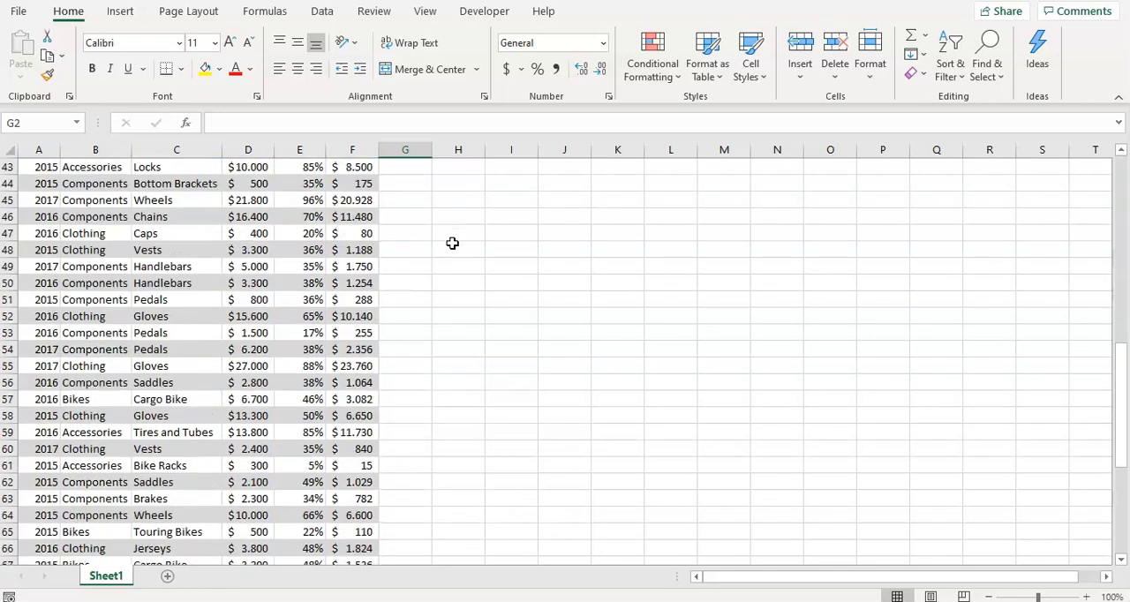
click(349, 335)
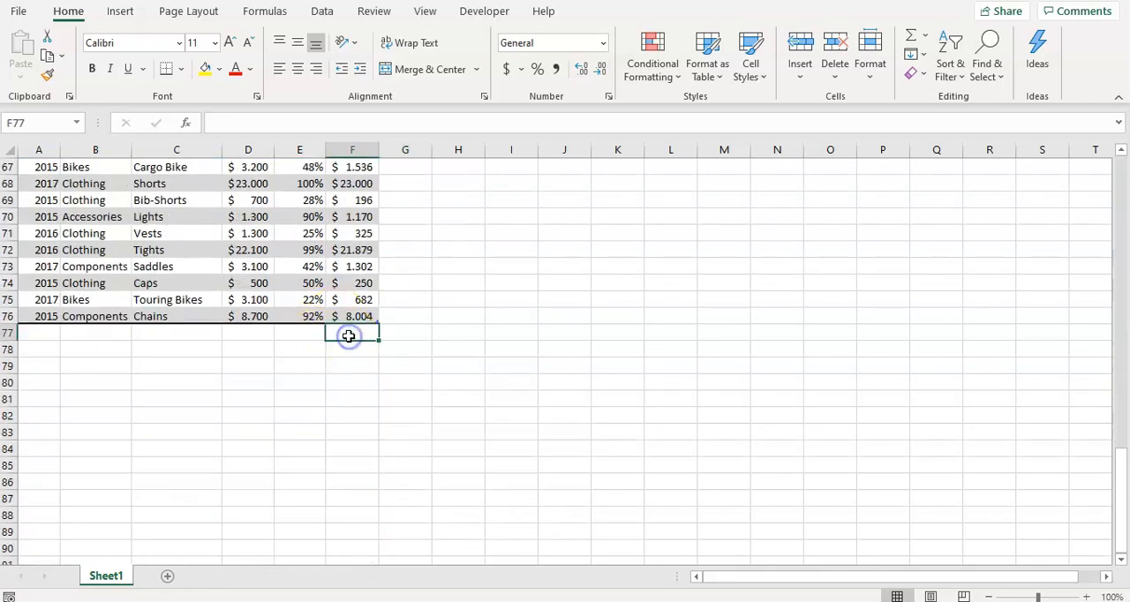
text(=sum()
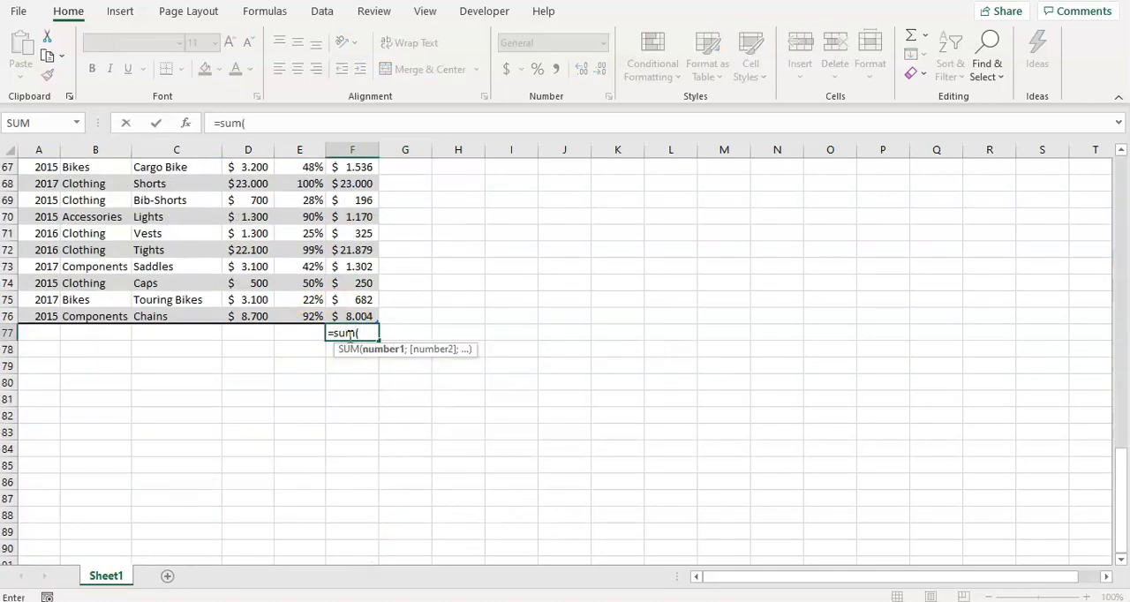
key(Up)
key(ctrl+shift+Up)
key(shift+Down)
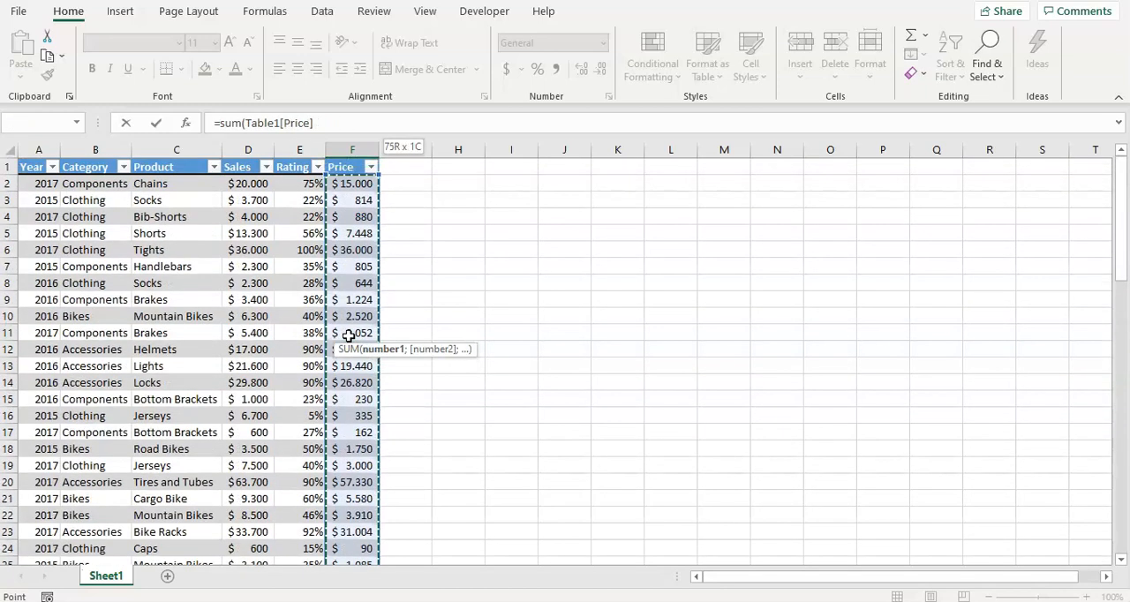
key(Return)
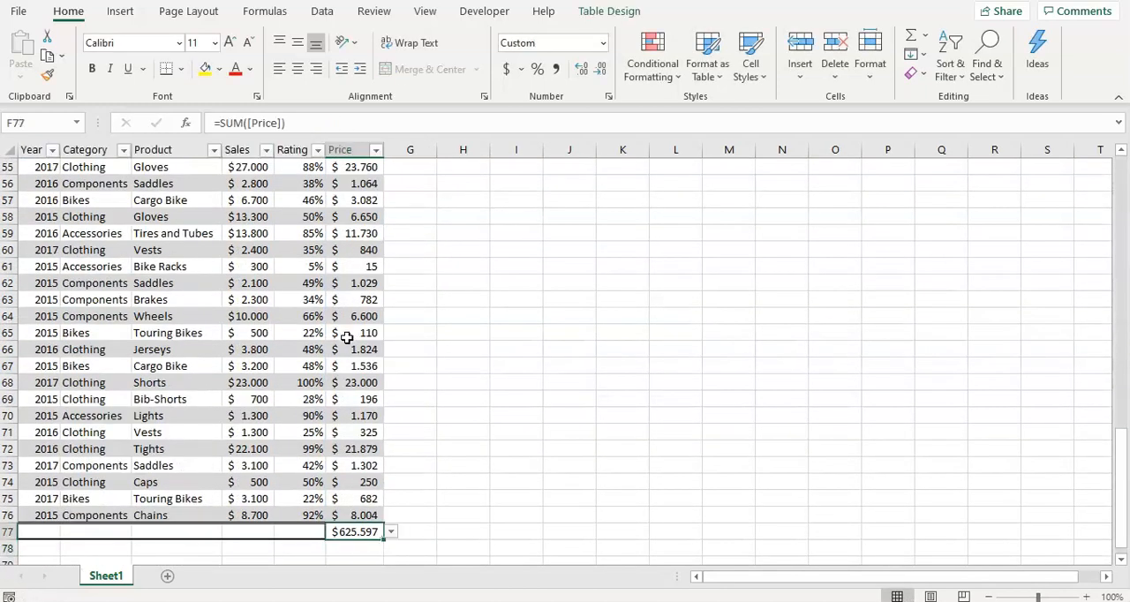
scroll(380, 424, down, 3)
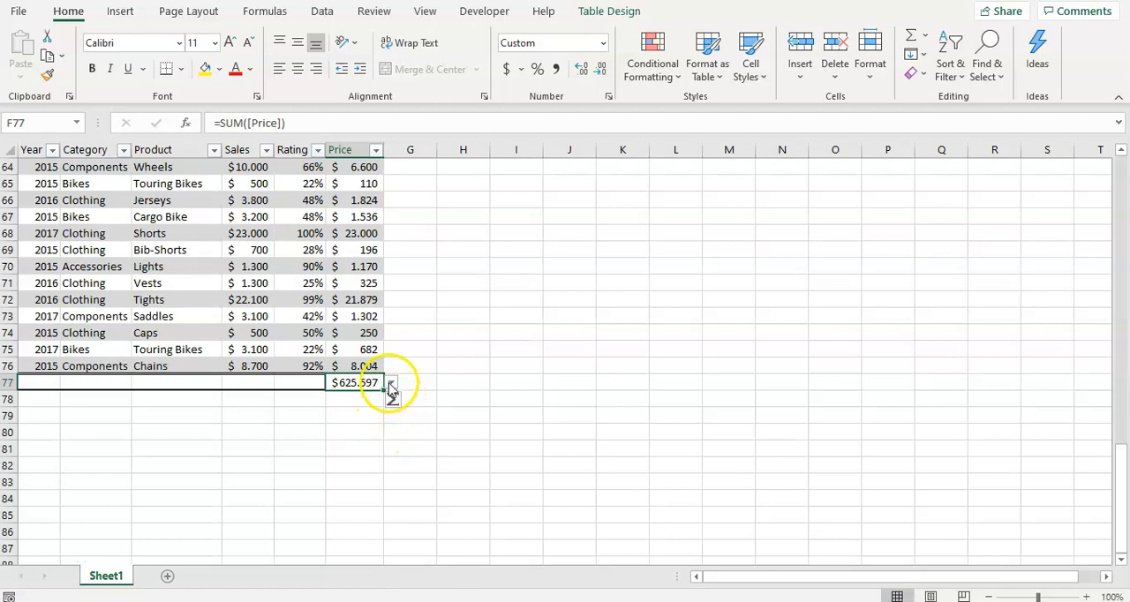
Try Average, Count and Min in turn as the summary function for the Price column in the total row
click(61, 386)
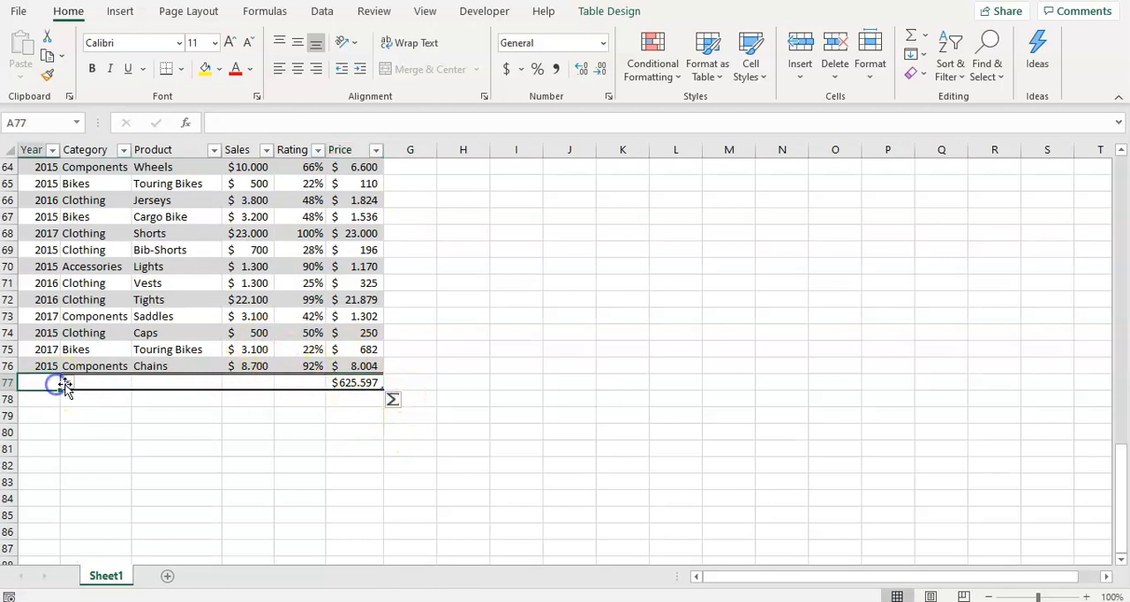
click(154, 384)
click(232, 384)
click(252, 388)
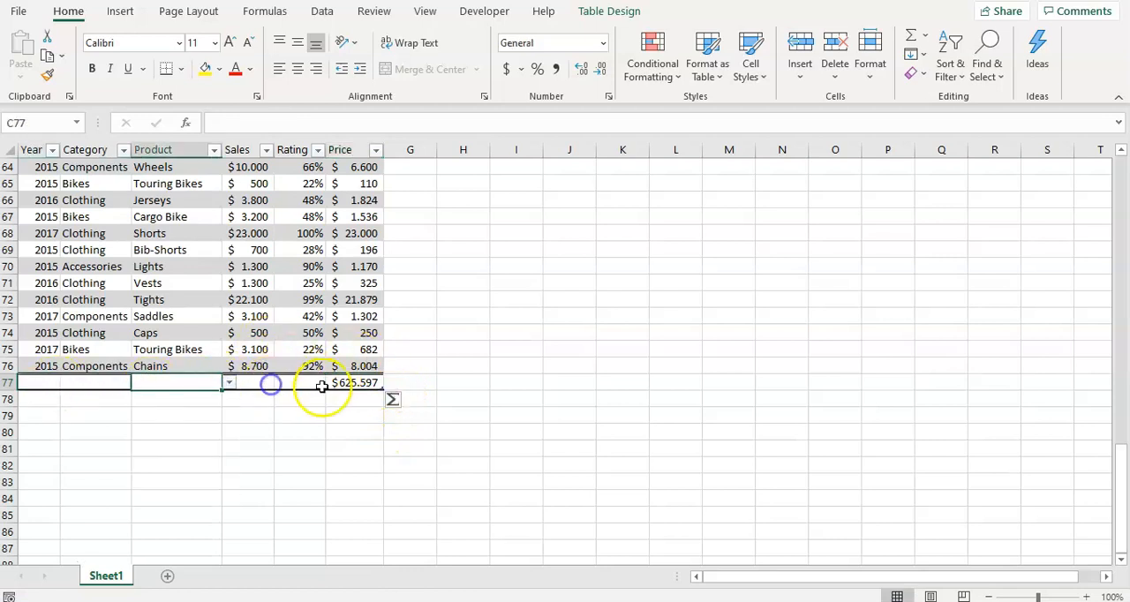
click(369, 383)
click(394, 384)
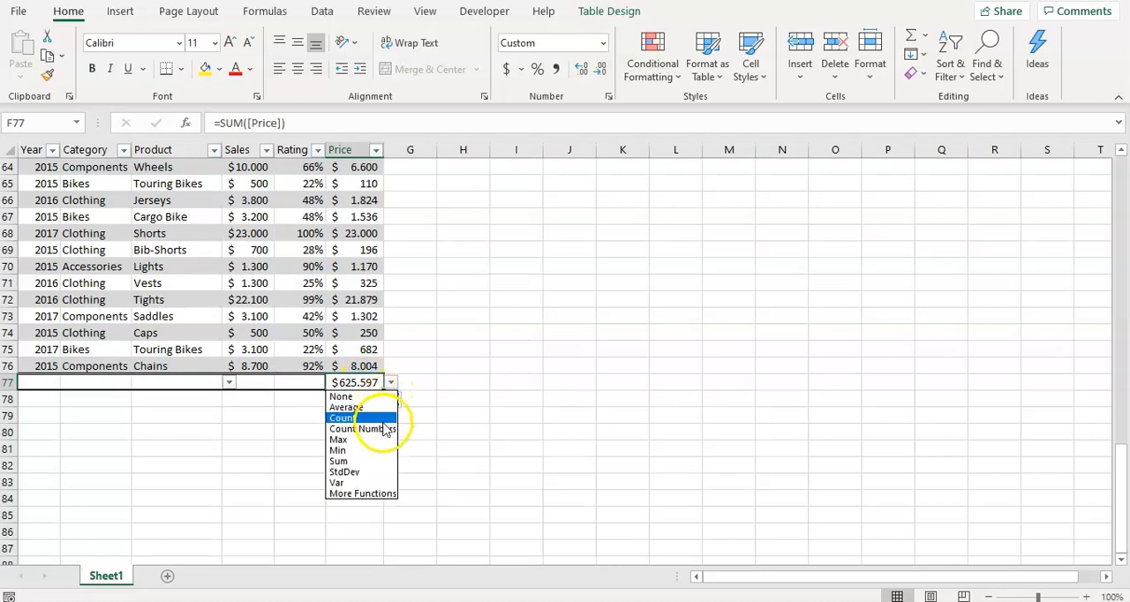
click(374, 408)
click(390, 383)
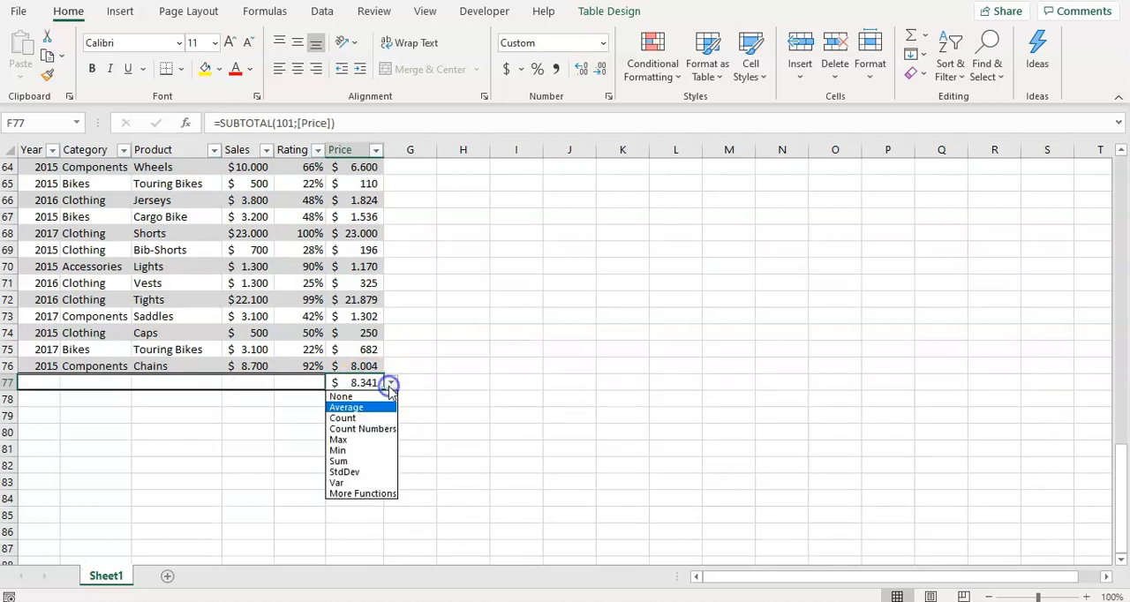
click(368, 419)
click(390, 383)
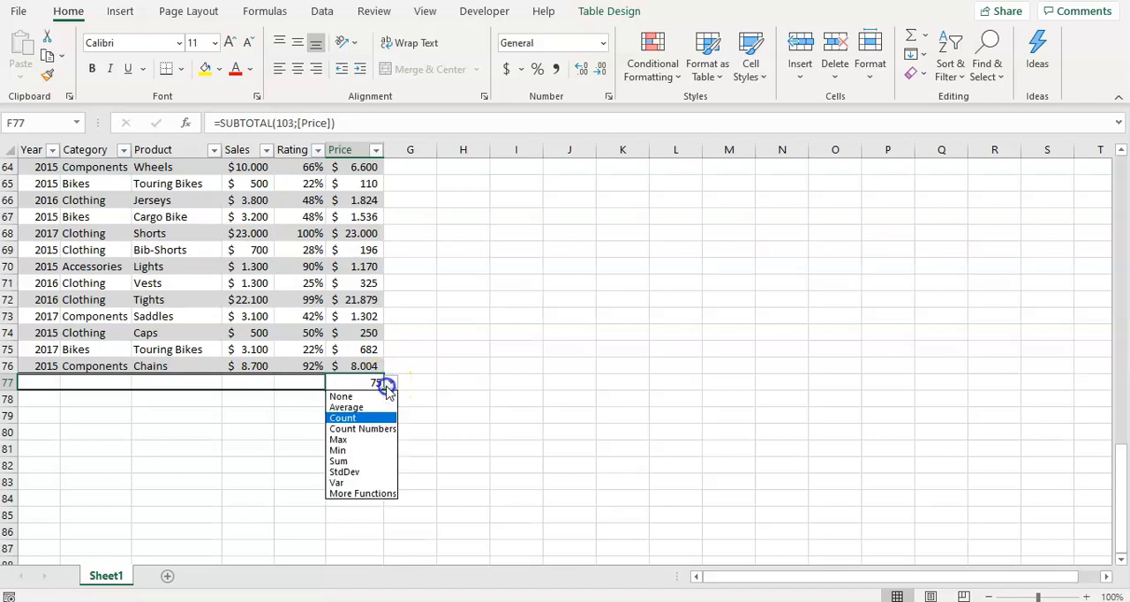
click(366, 451)
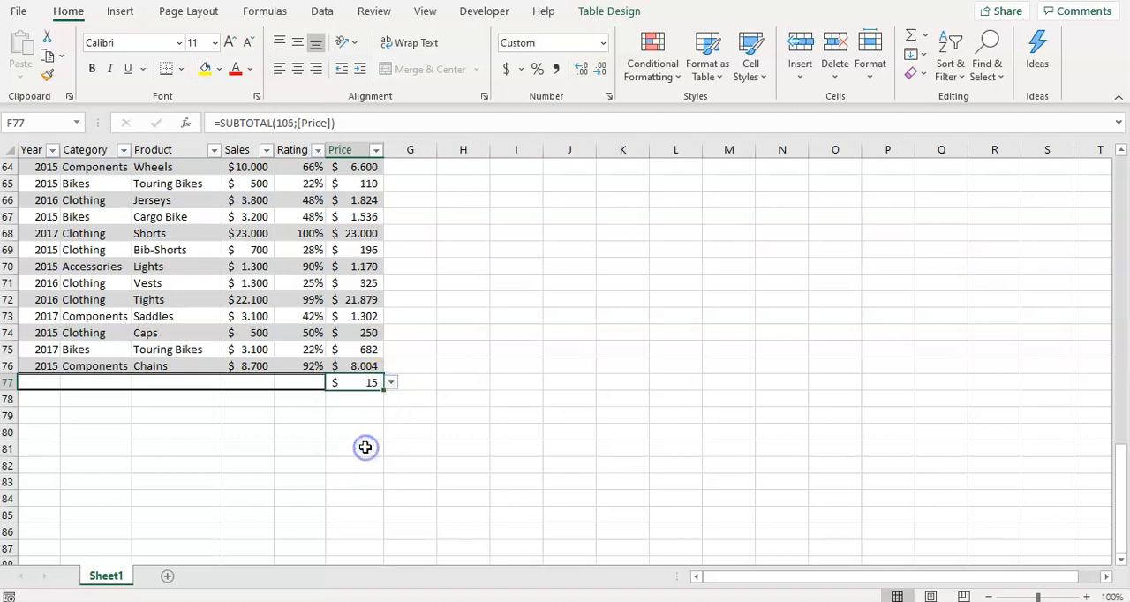
Set the Price column's summary function in the total row to Max
click(390, 383)
click(362, 439)
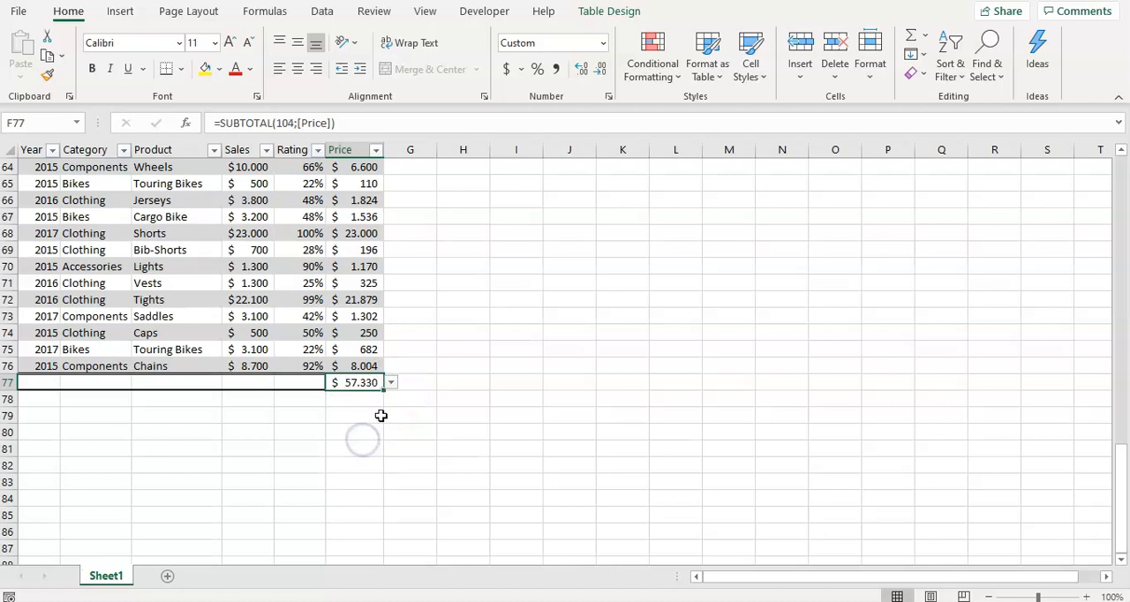
click(390, 383)
click(462, 432)
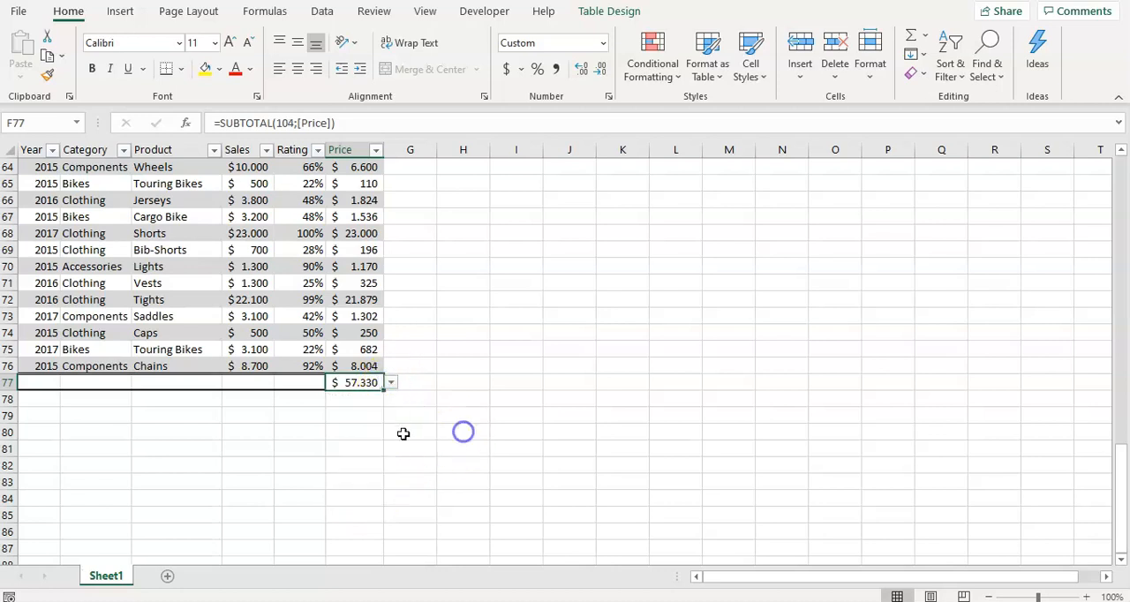
Review the finished table from its header row down to the total row and back
scroll(461, 431, up, 20)
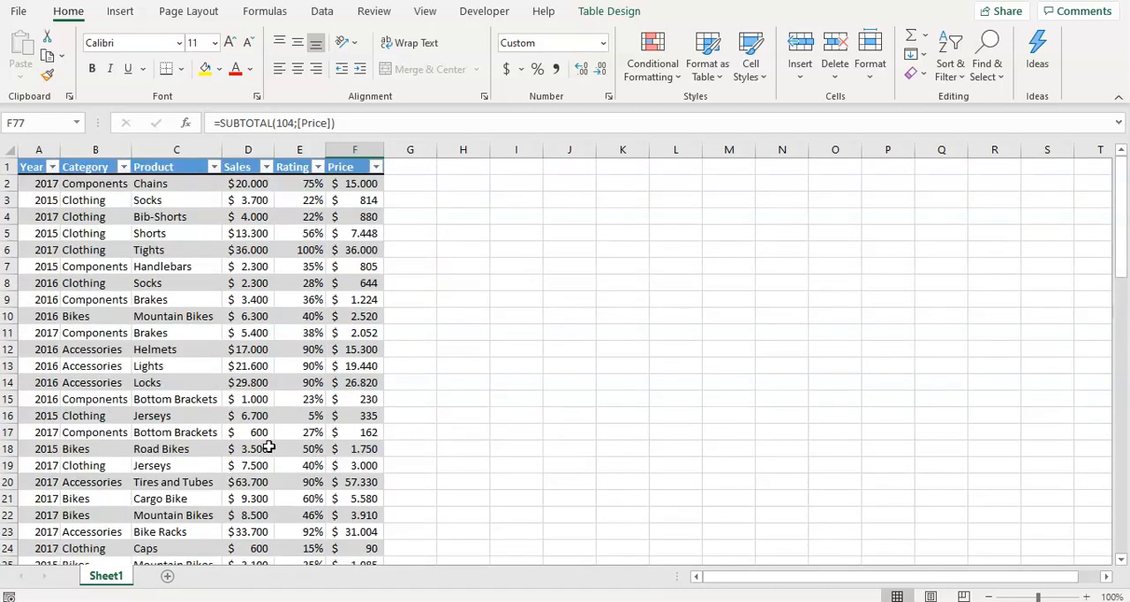
scroll(269, 448, down, 19)
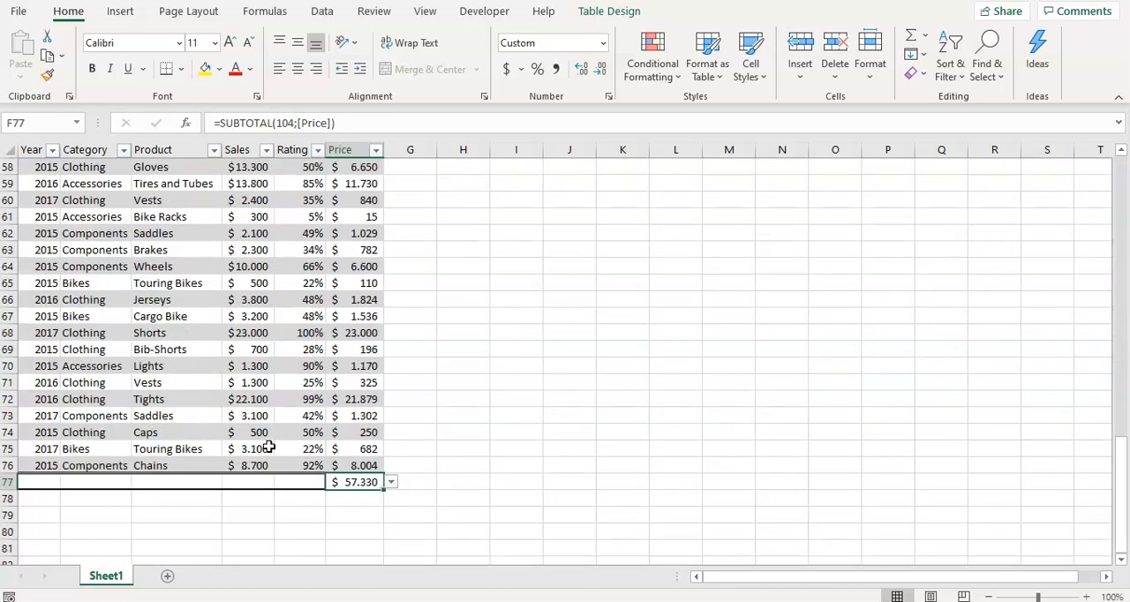
scroll(269, 449, down, 1)
scroll(413, 352, up, 12)
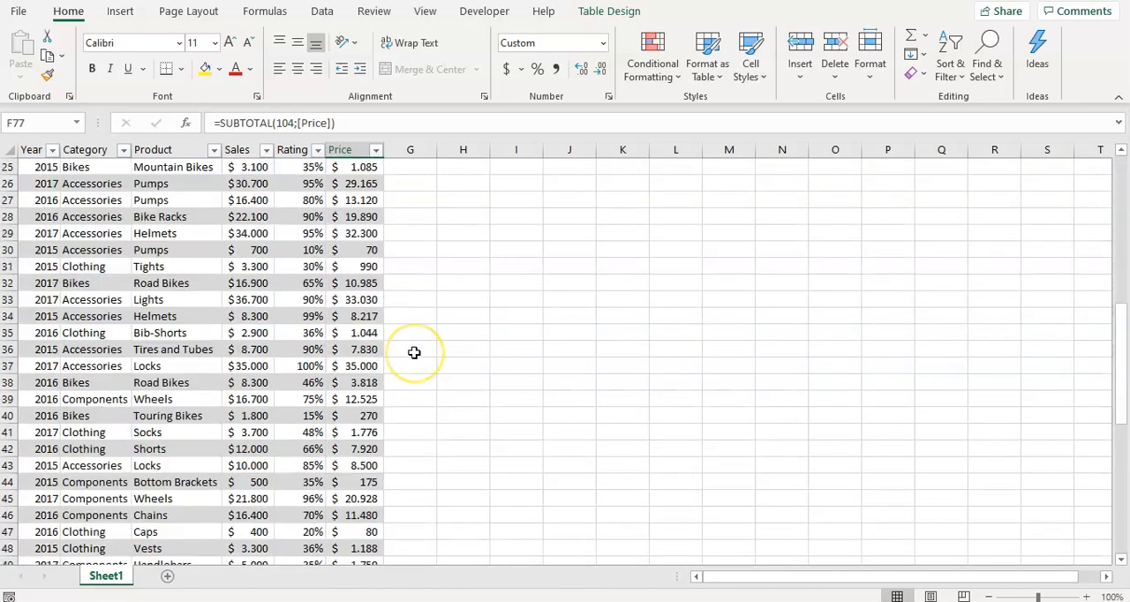
scroll(414, 352, up, 8)
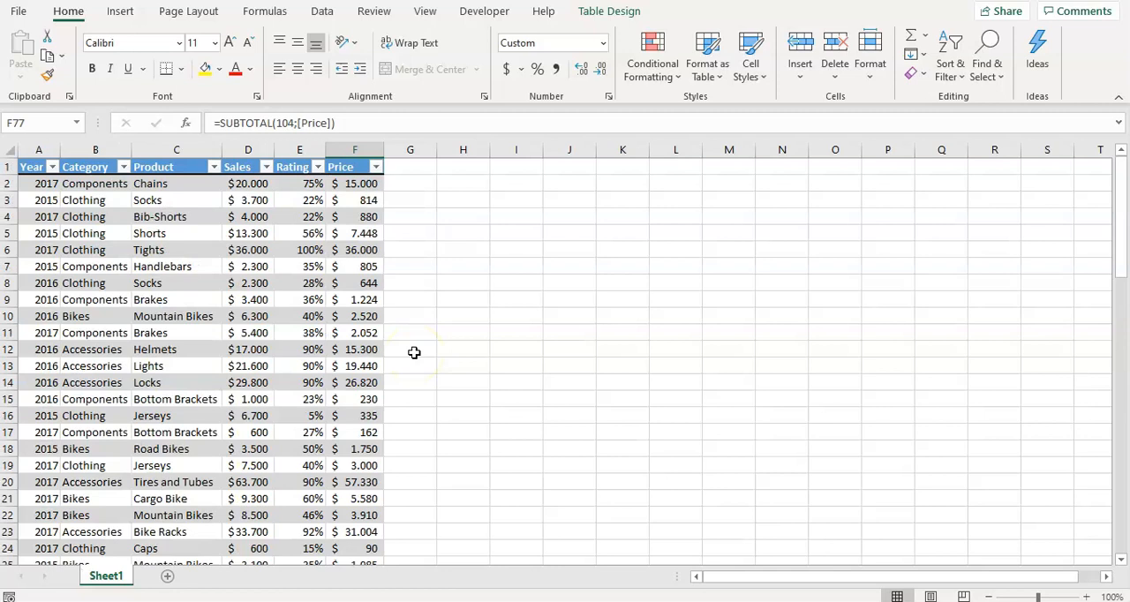
click(55, 266)
click(121, 265)
click(226, 277)
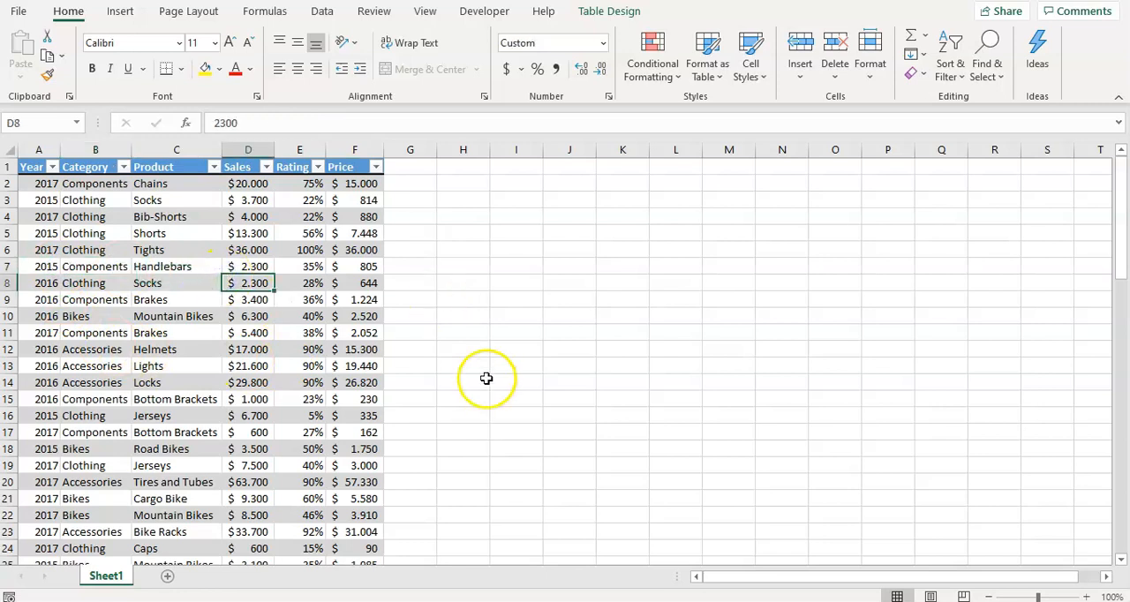
Examine the gallery of table styles and the sales table's rows down to its total row
click(706, 77)
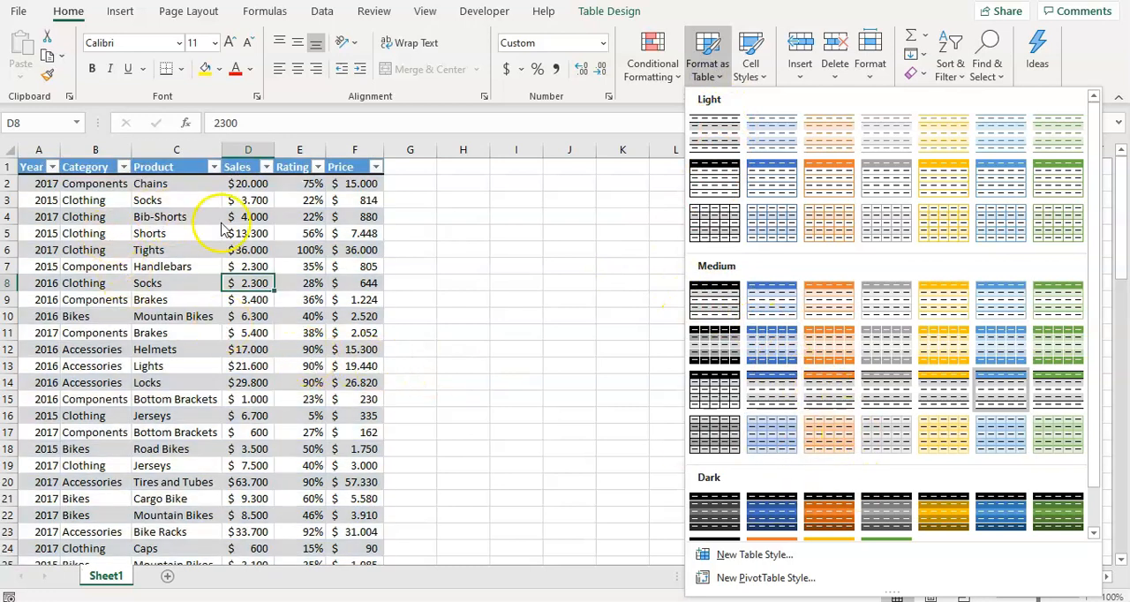
click(437, 266)
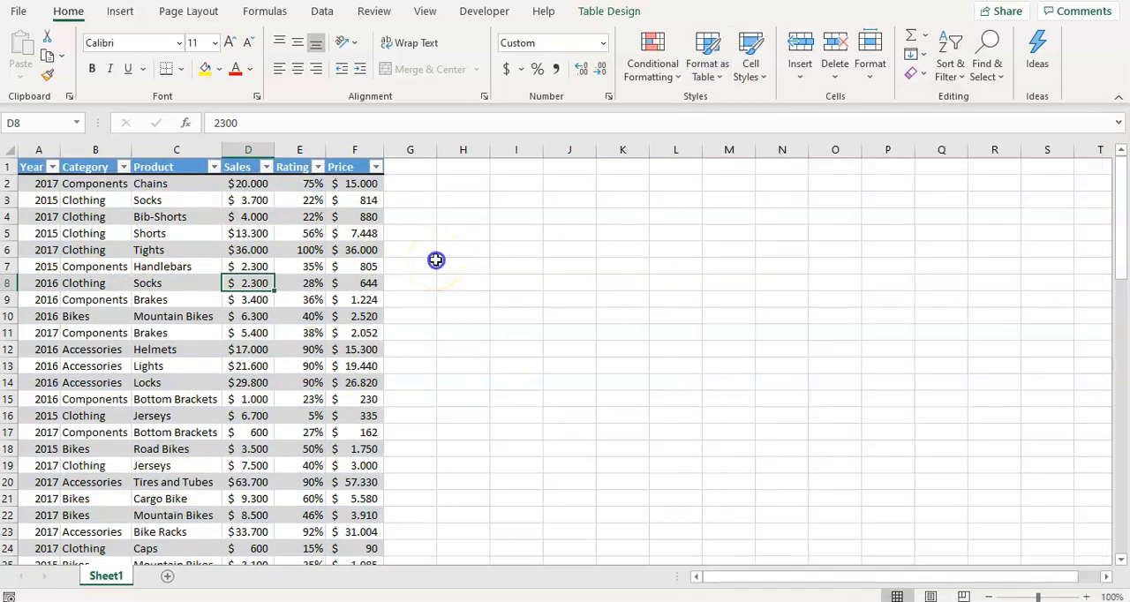
click(357, 269)
click(293, 301)
click(79, 285)
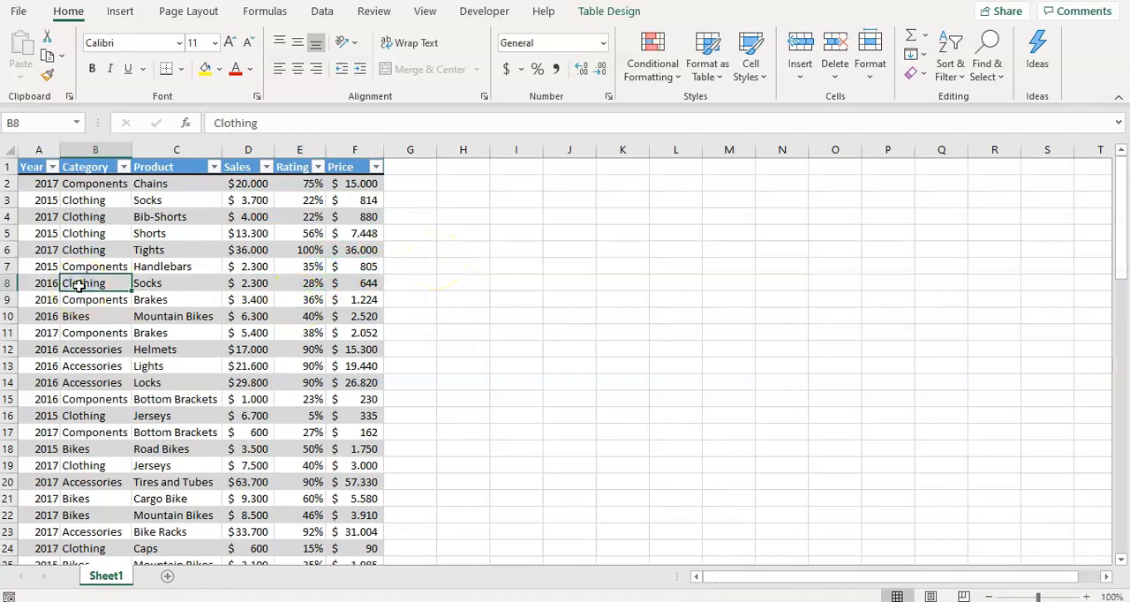
scroll(79, 286, down, 15)
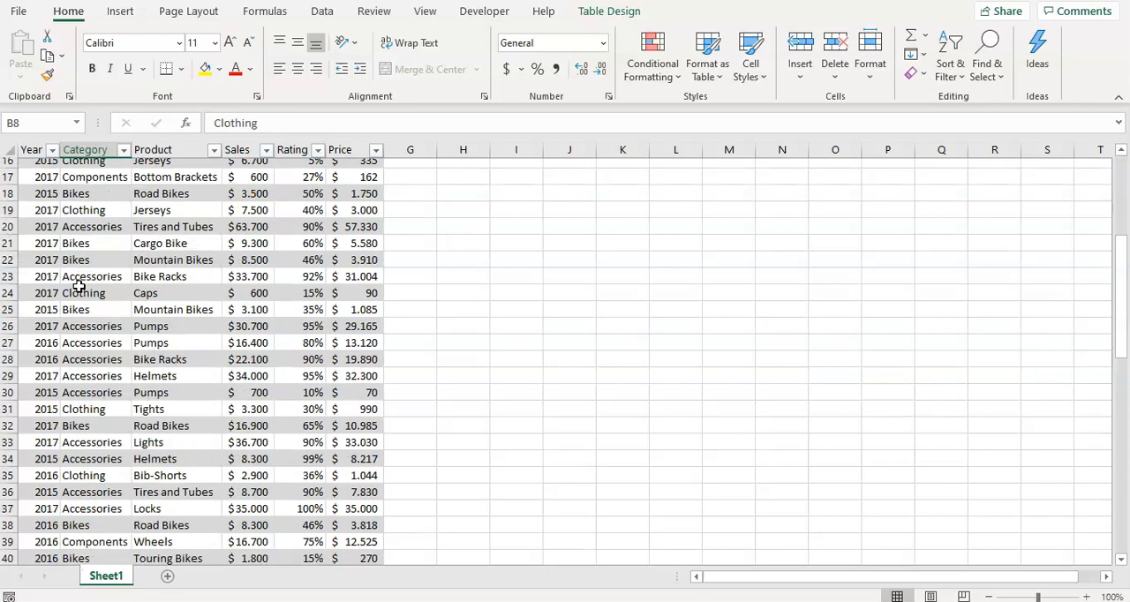
scroll(79, 285, down, 12)
scroll(79, 285, up, 20)
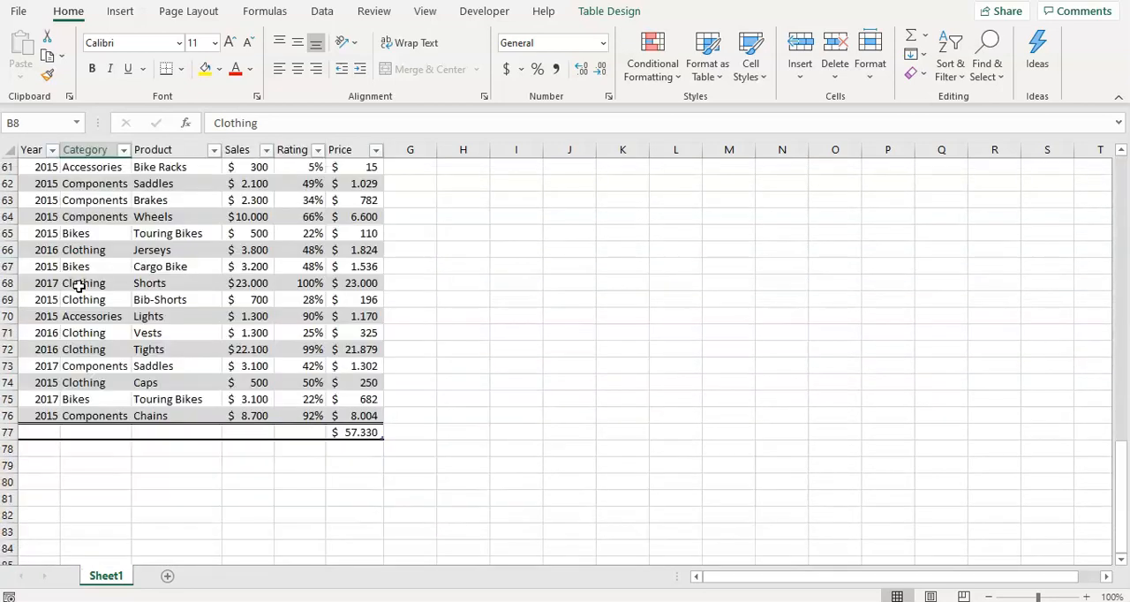
click(623, 263)
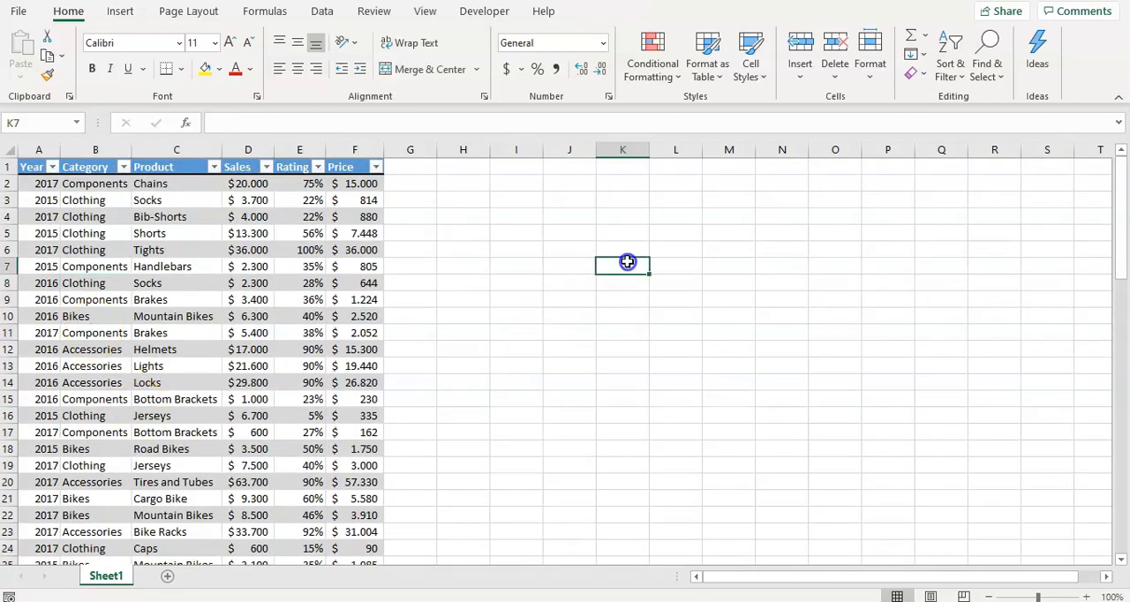
click(367, 263)
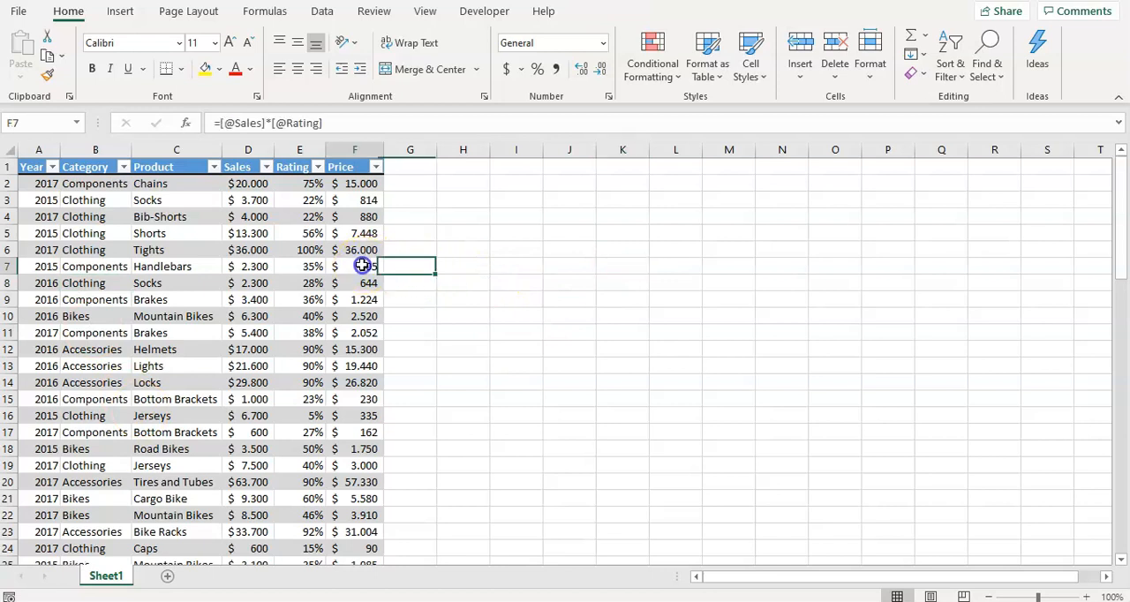
click(361, 215)
click(165, 230)
Create a PivotTable on a new worksheet using Table1 as its source
click(167, 301)
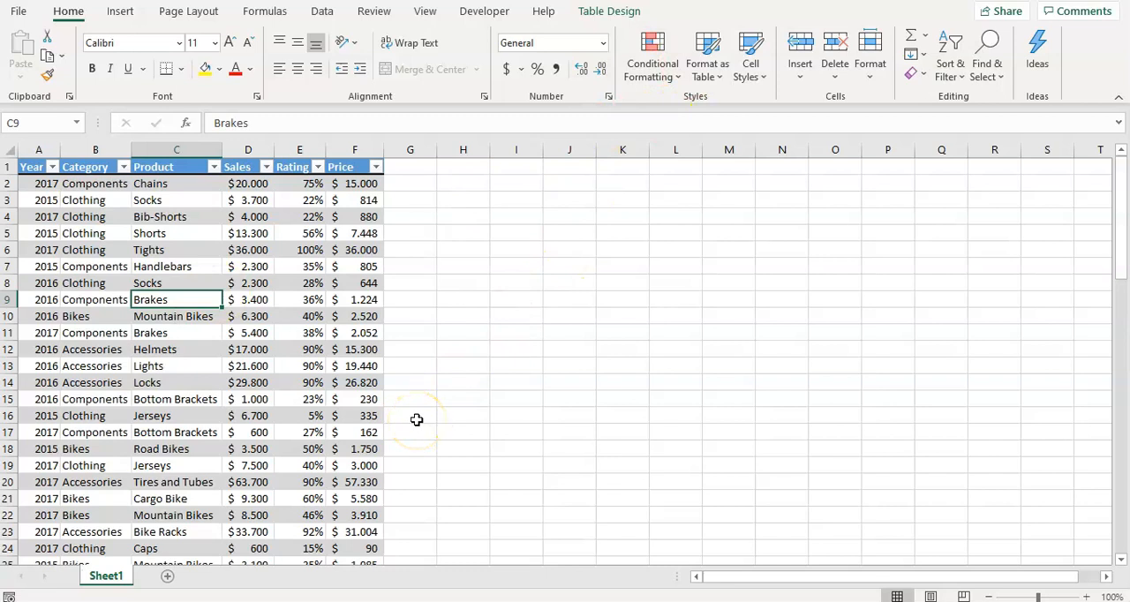
click(120, 11)
click(85, 62)
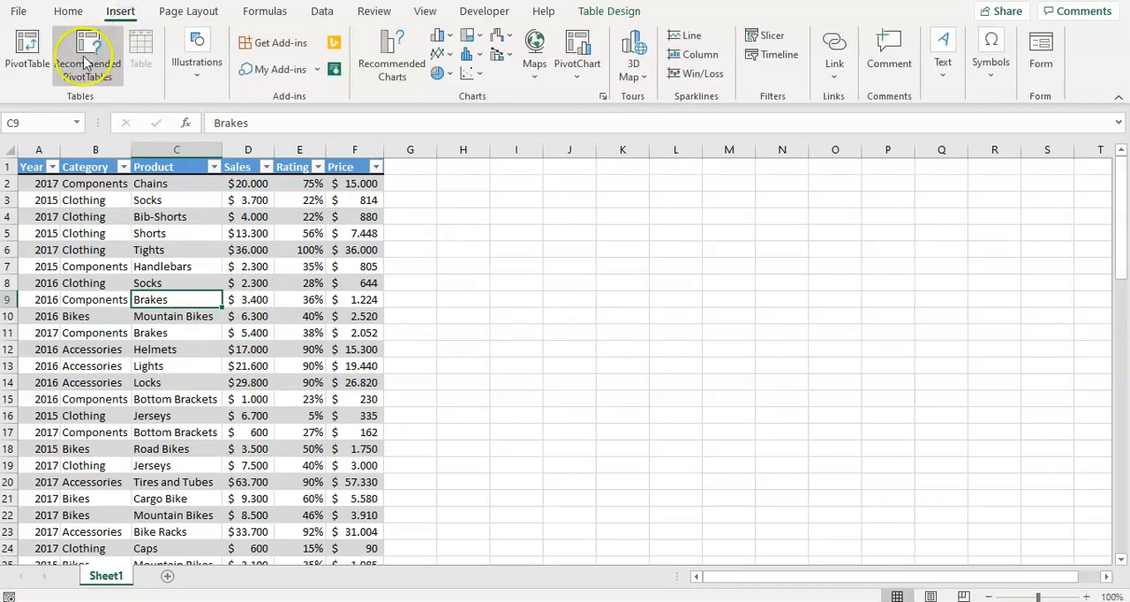
click(27, 54)
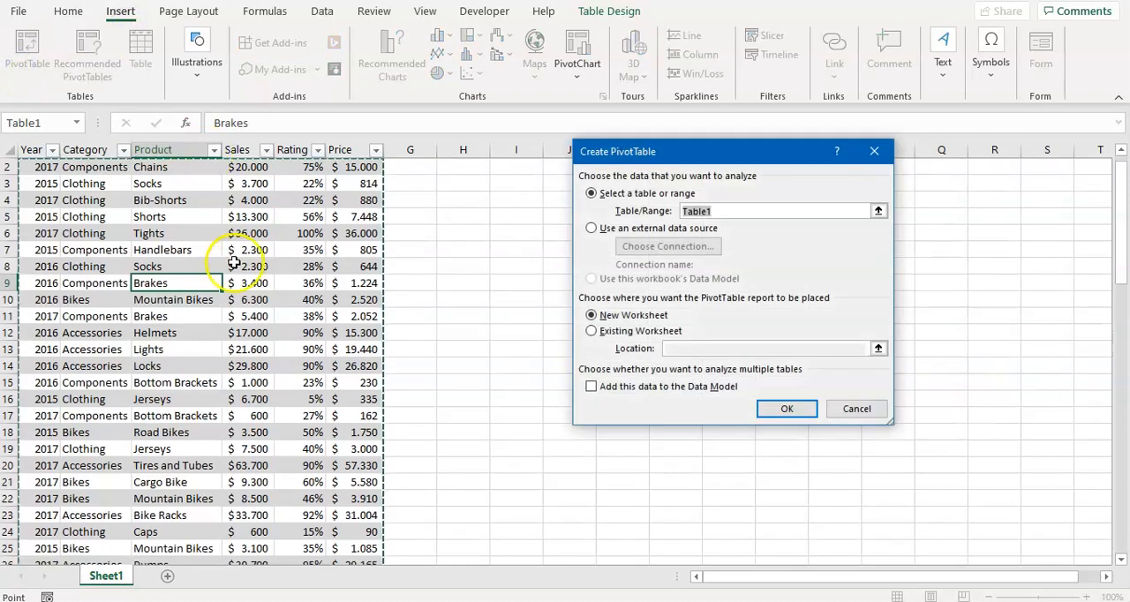
click(878, 212)
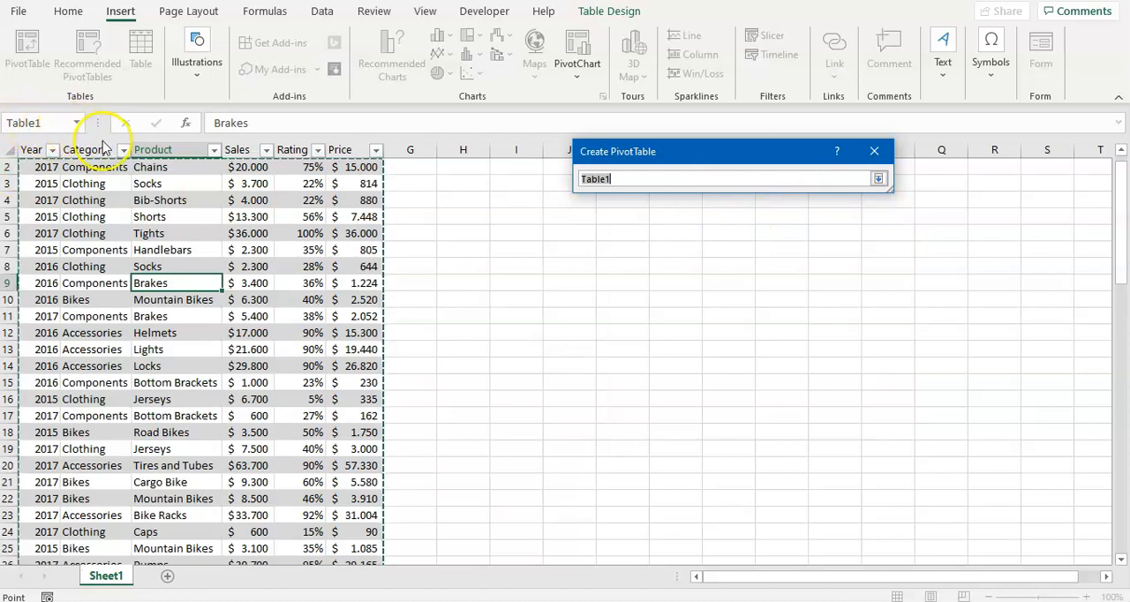
click(618, 180)
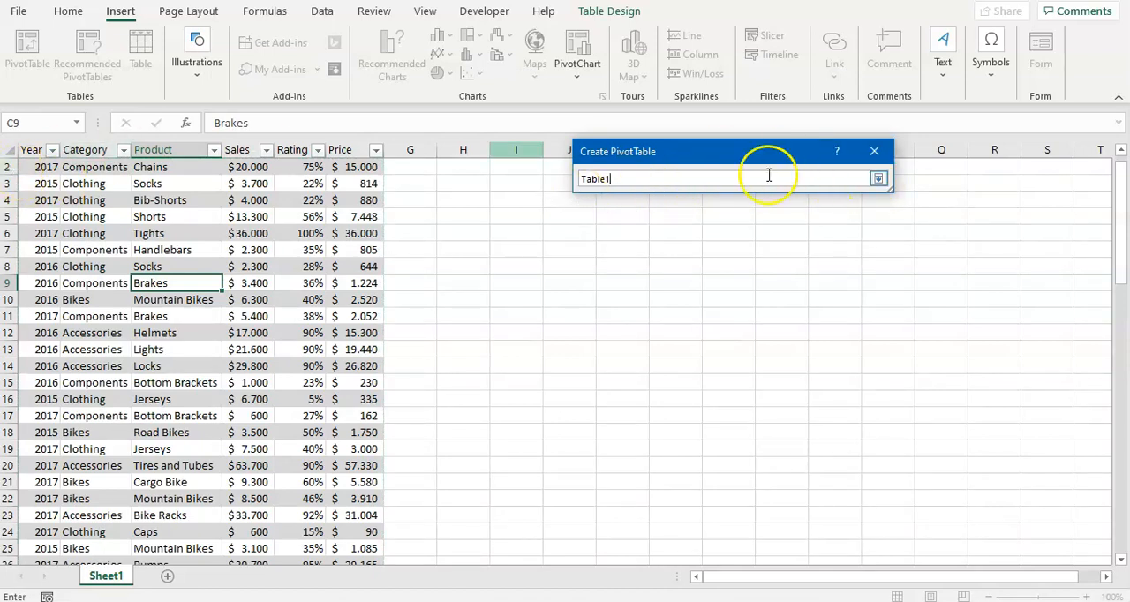
click(878, 178)
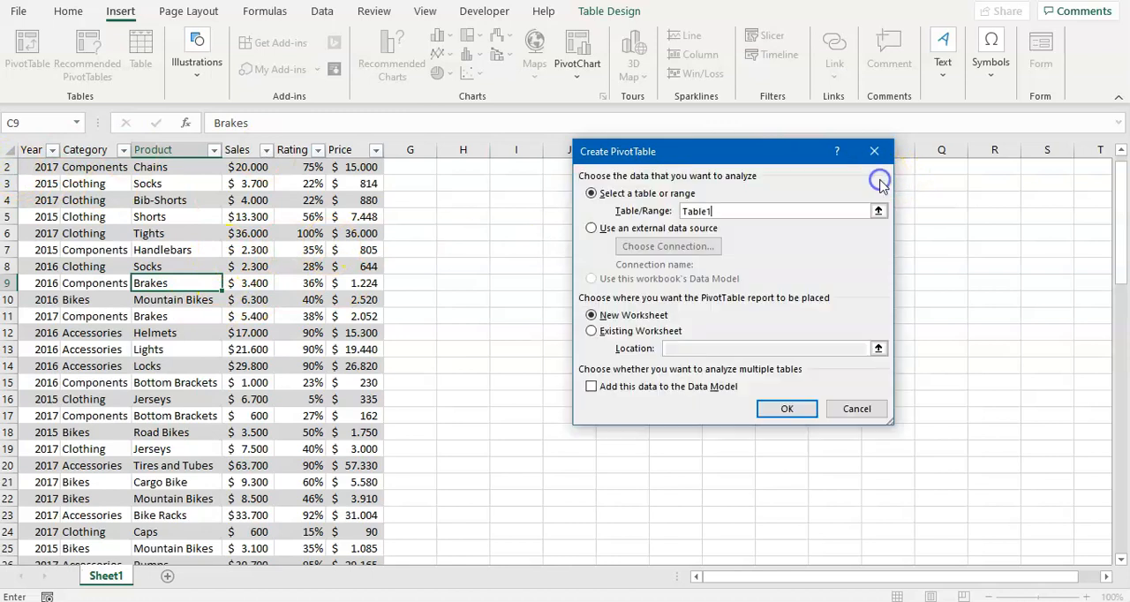
click(786, 407)
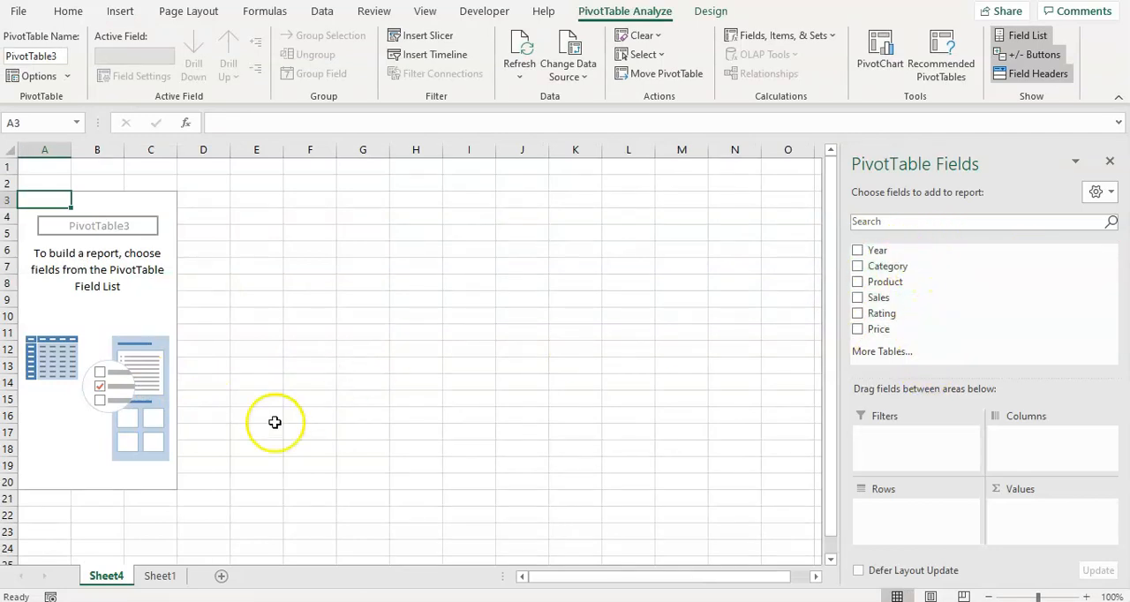
Delete the Price column from the sales table on Sheet1
click(150, 575)
click(300, 235)
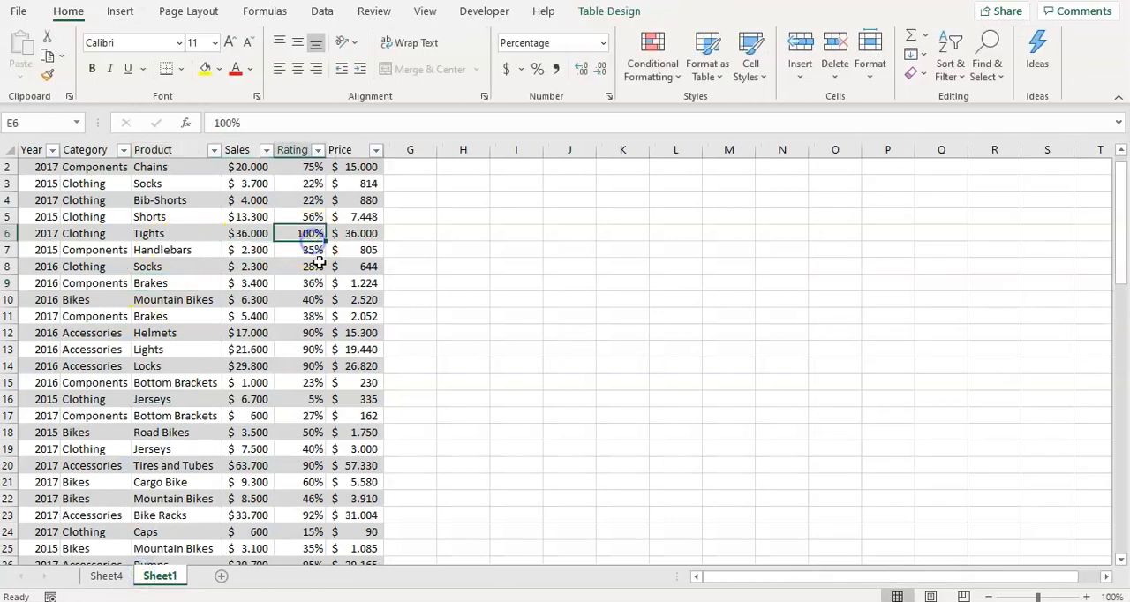
scroll(319, 258, up, 1)
click(355, 149)
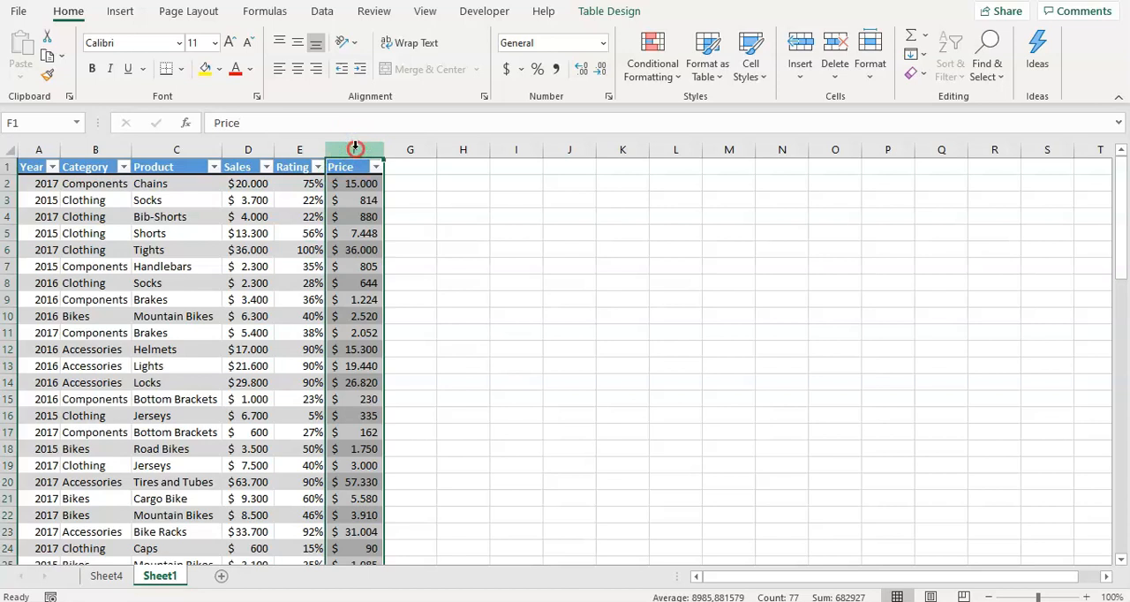
right_click(355, 148)
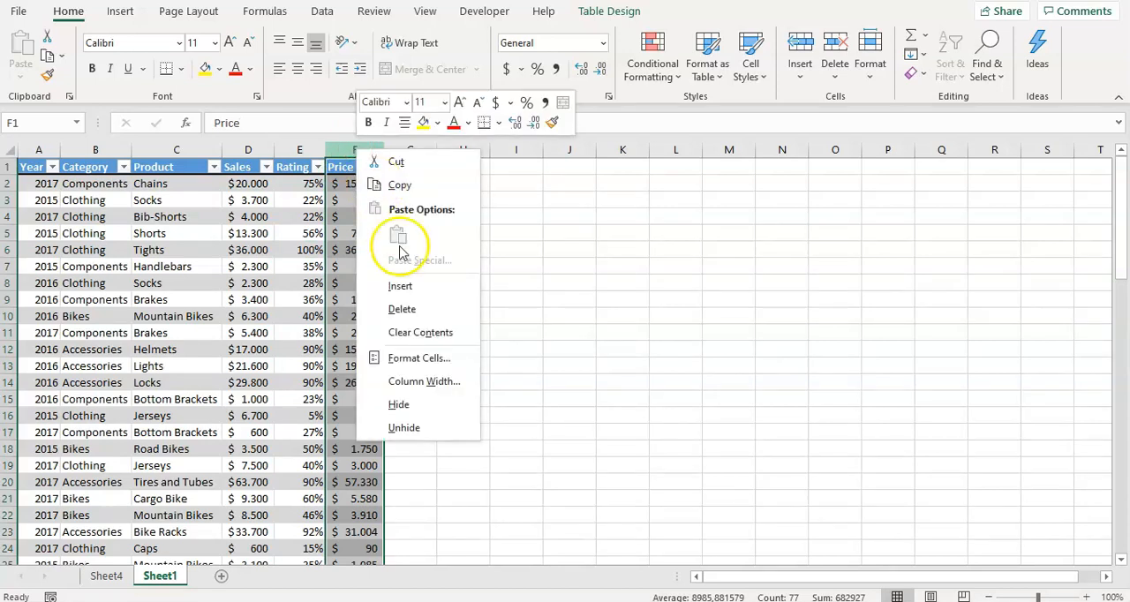
click(416, 318)
Refresh the empty PivotTable on Sheet4 so its field list matches the source table, and return to the sales table on Sheet1
click(105, 575)
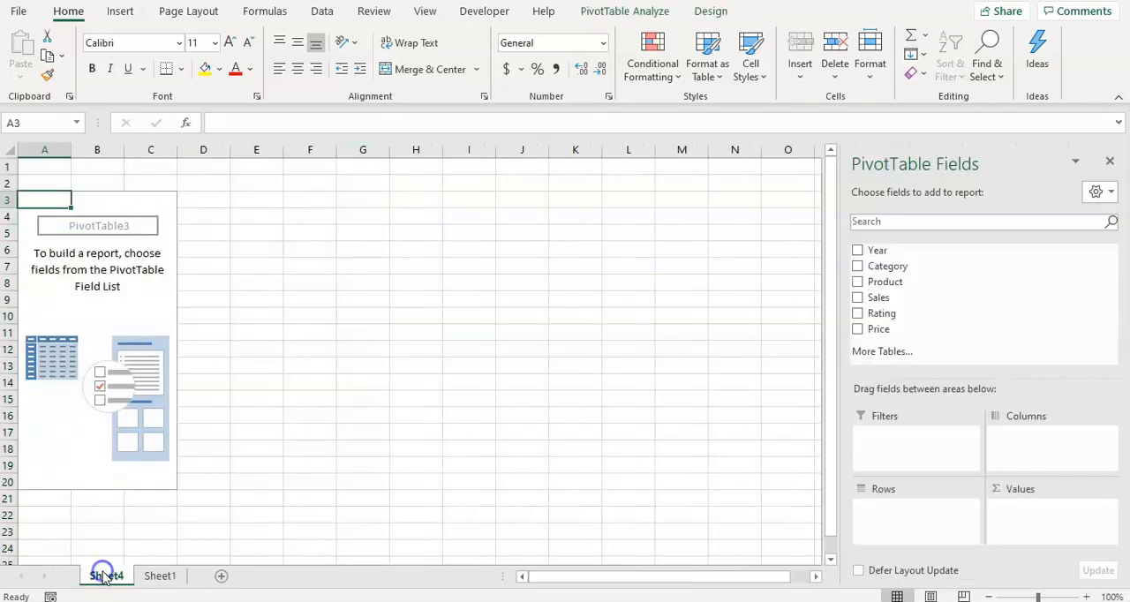
click(525, 312)
click(80, 282)
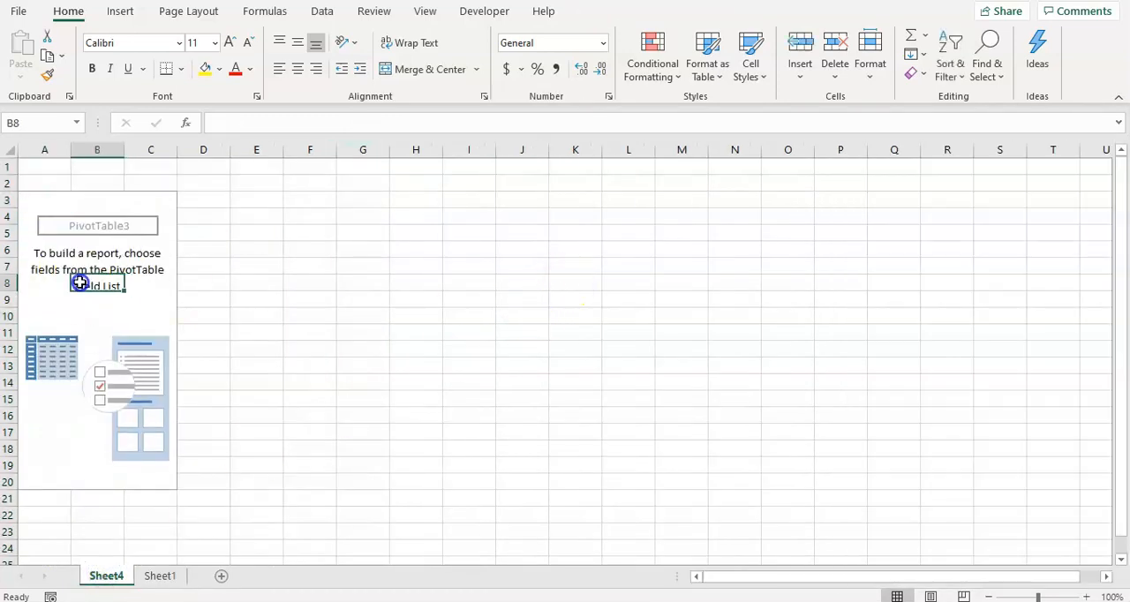
right_click(79, 282)
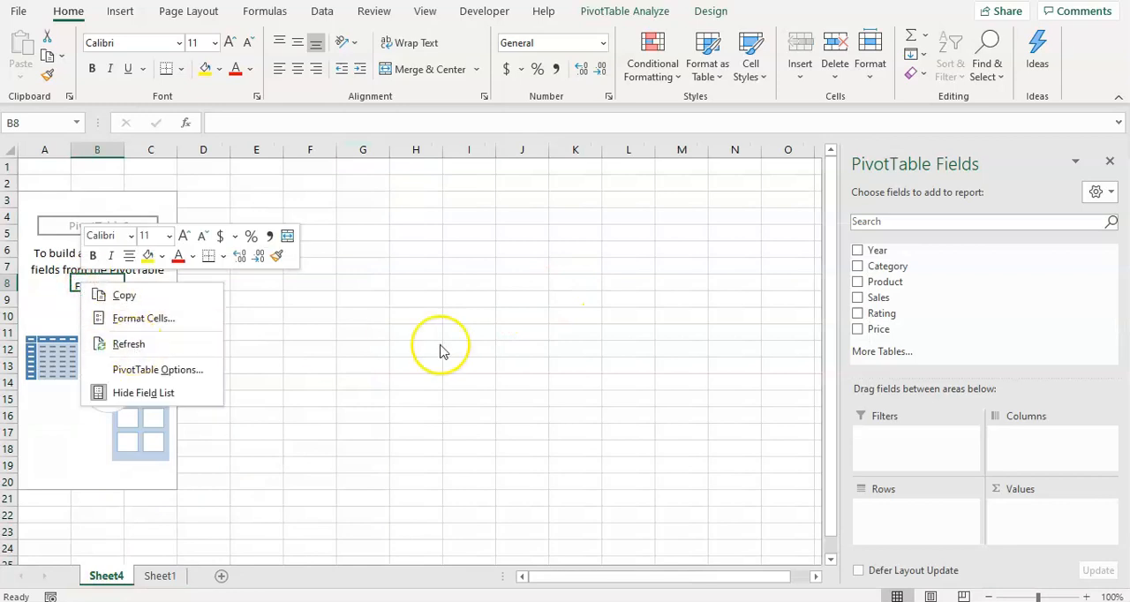
click(119, 347)
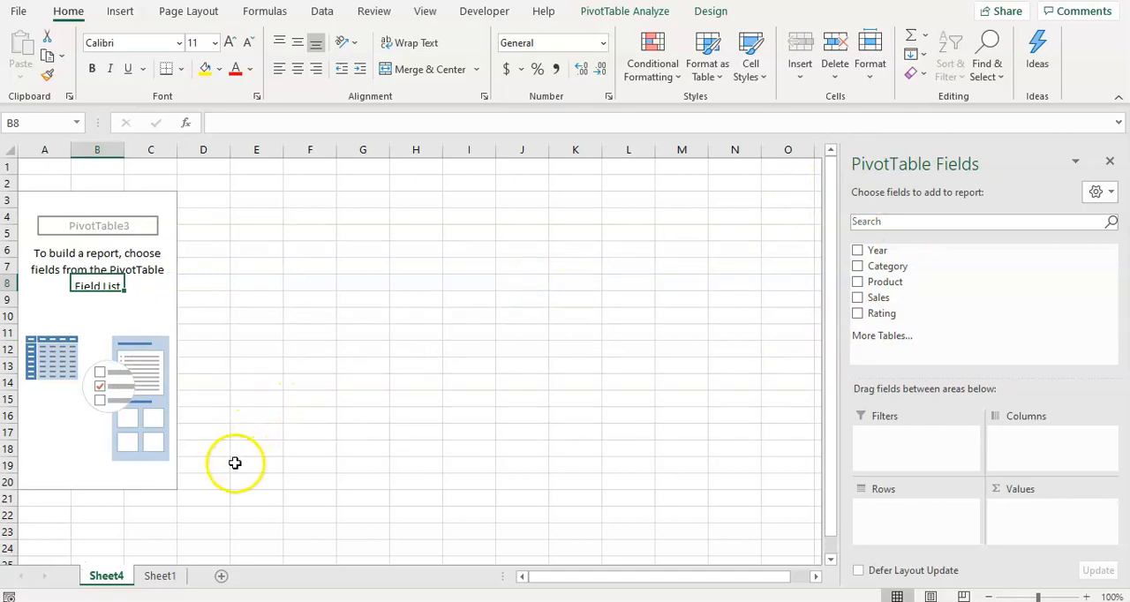
click(163, 575)
click(211, 265)
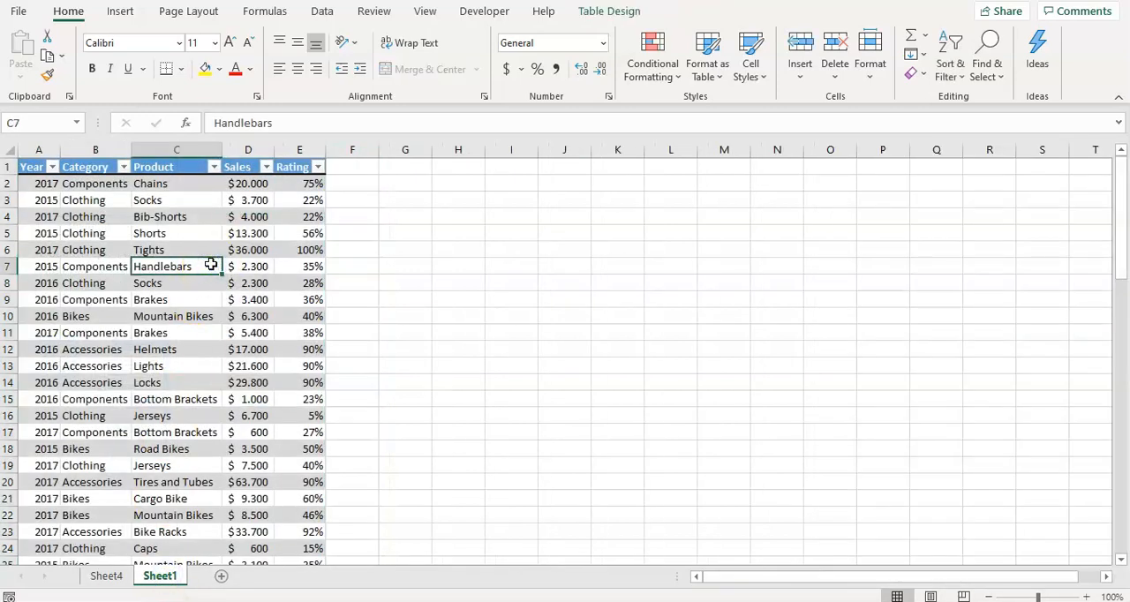